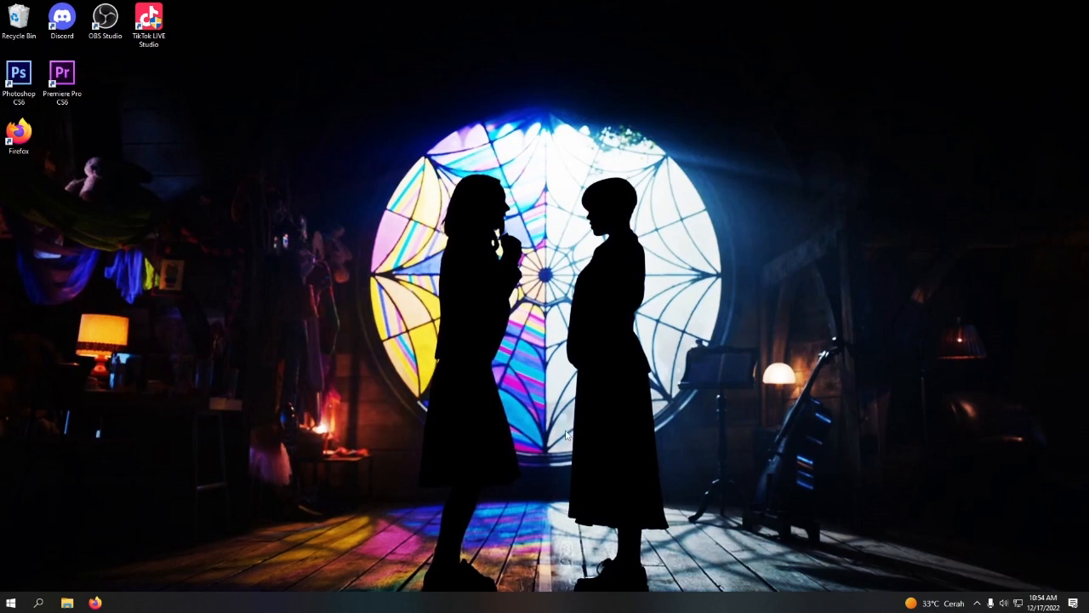
Step: In Firefox, search the web for "usgs earthquake catalog" and open the USGS Search Earthquake Catalog page
left_click(94, 603)
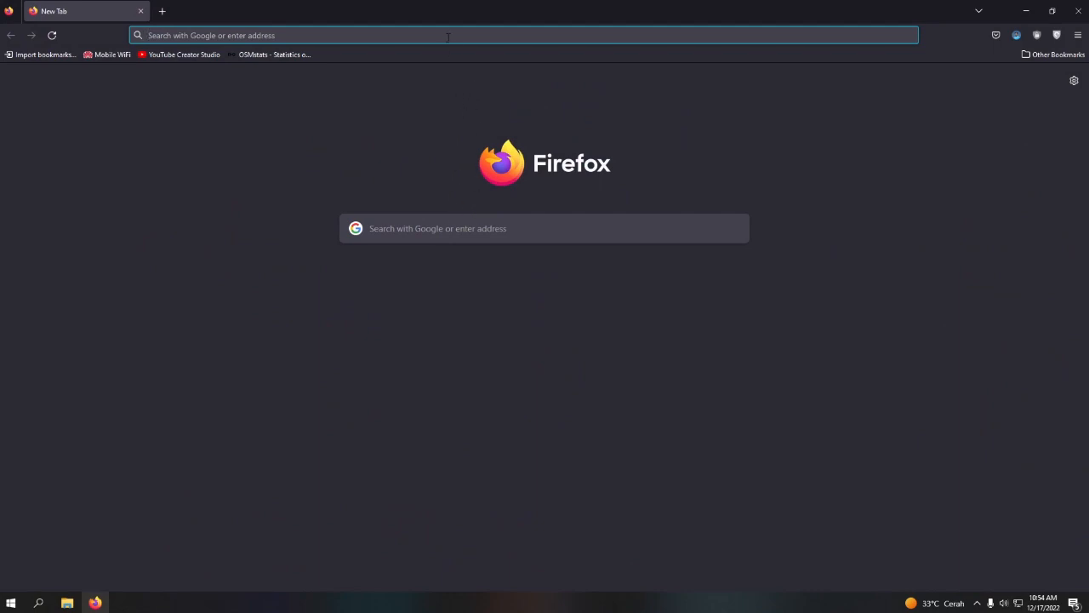
type("usgs")
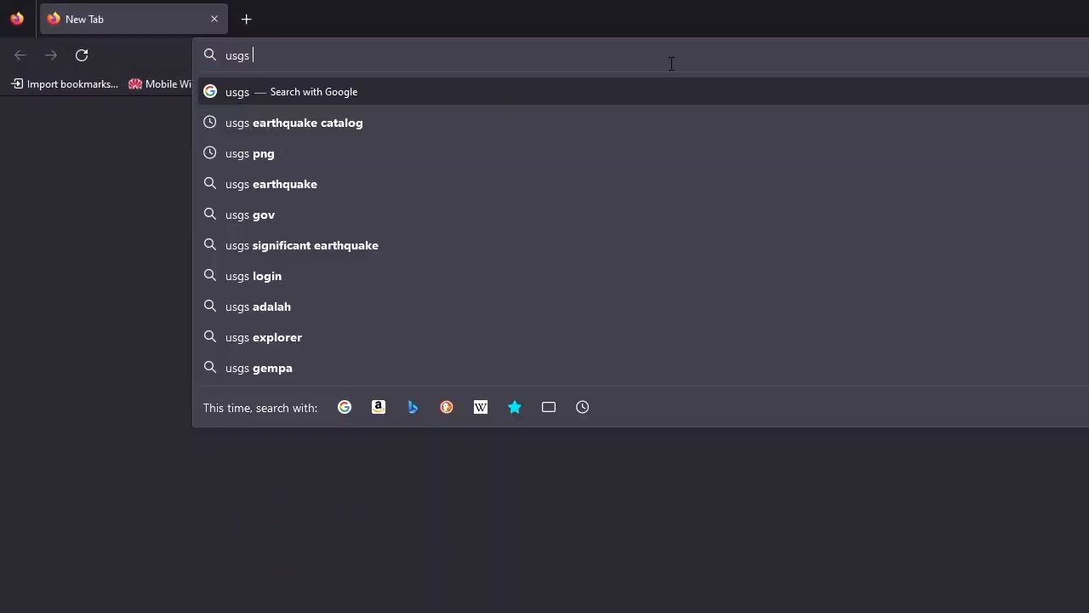
left_click(430, 123)
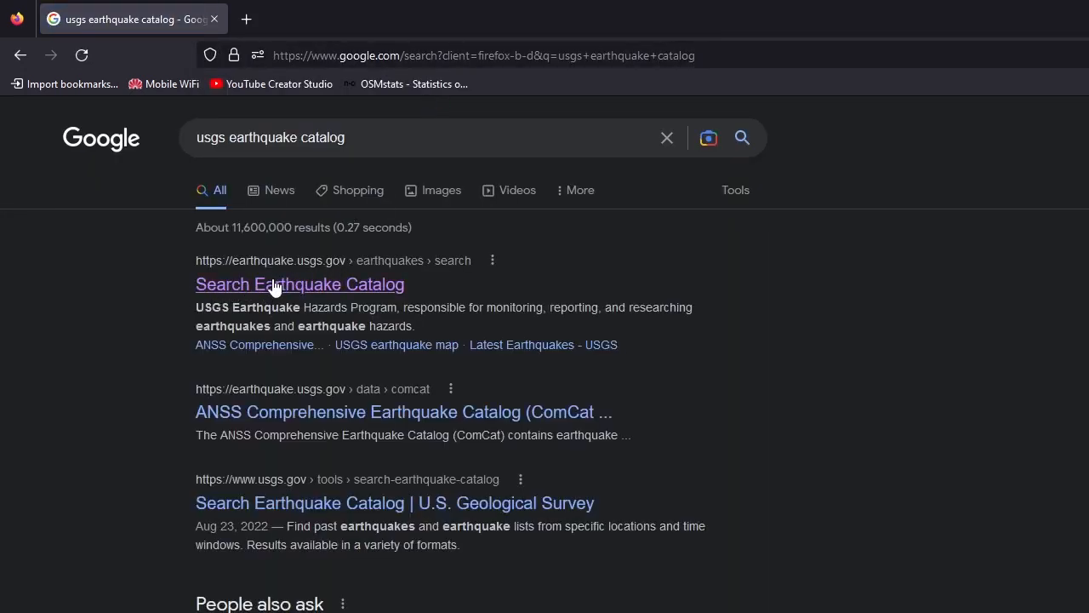
left_click(344, 297)
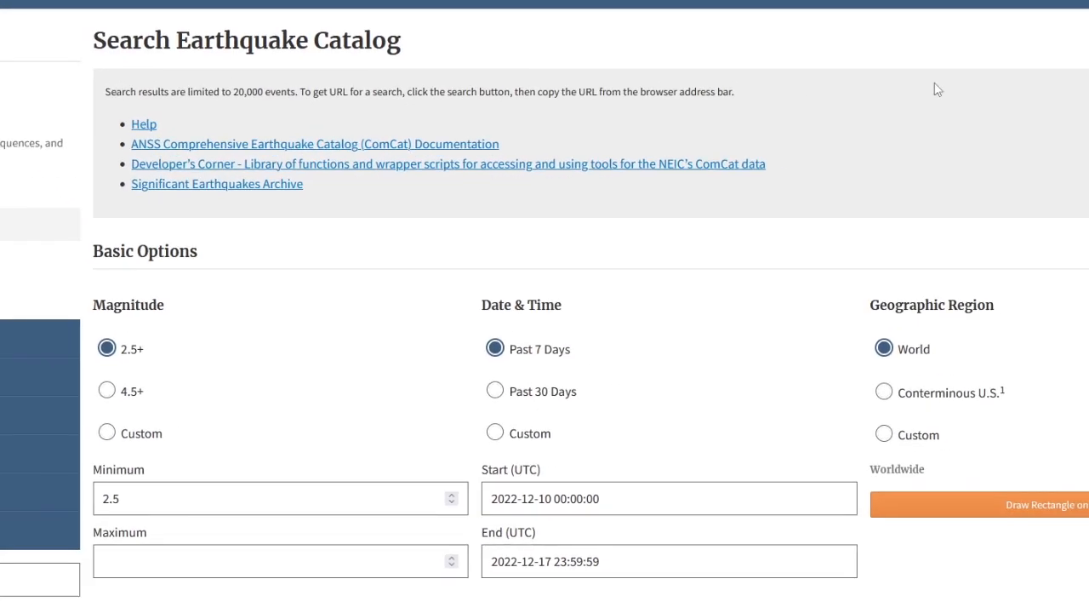
scroll(544, 307, "down", 3)
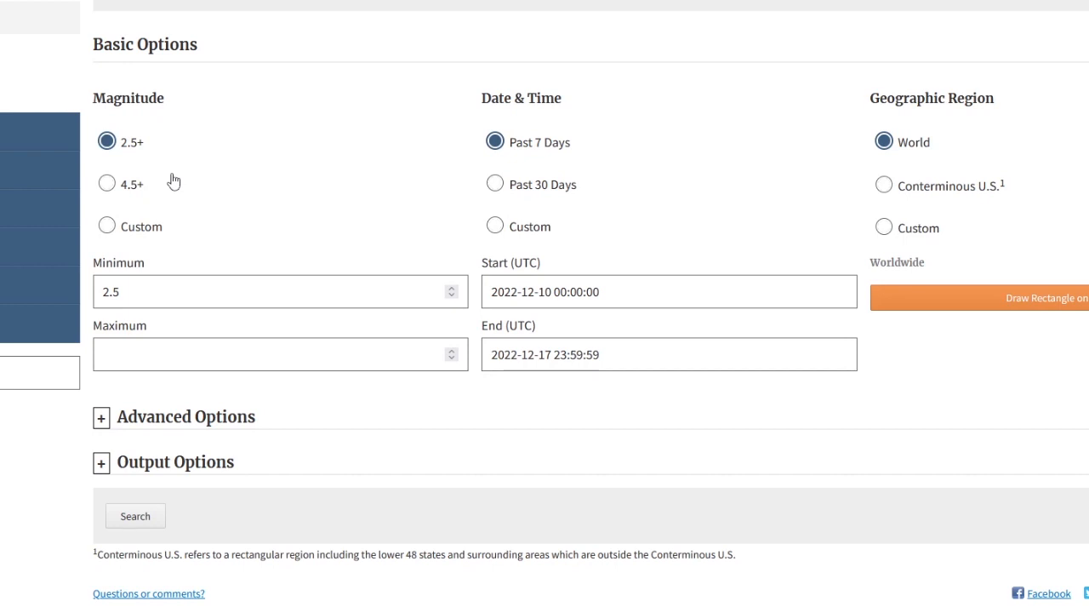
left_click(108, 190)
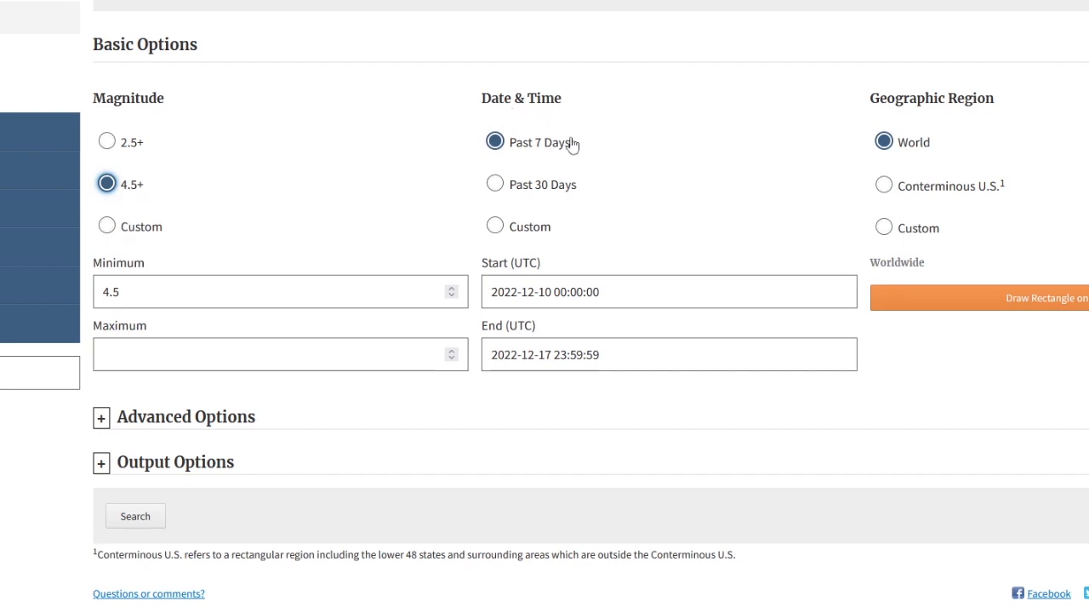
left_click(516, 292)
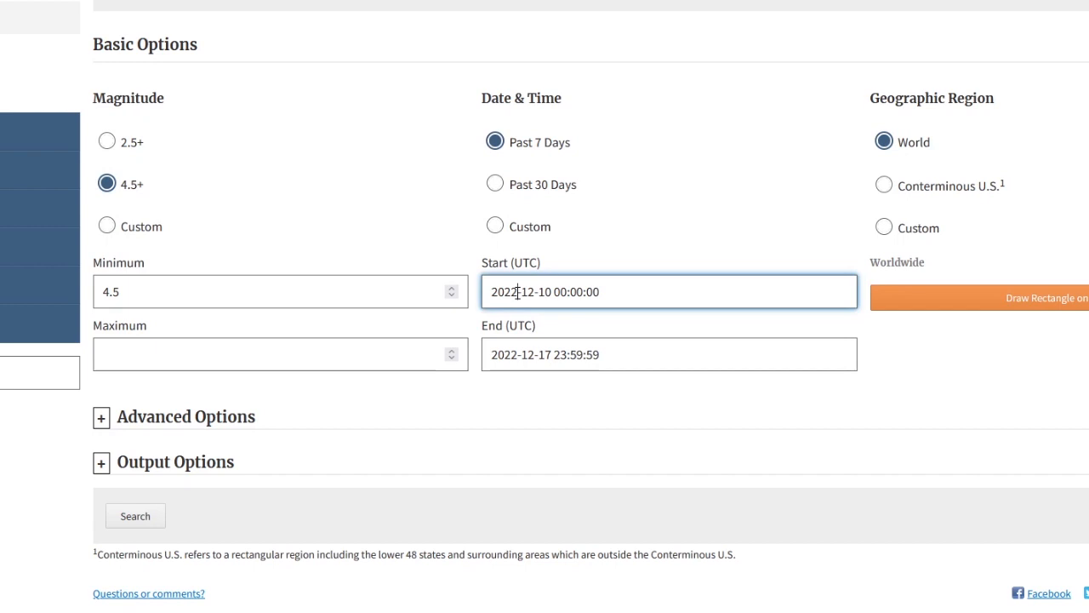
key("BackSpace")
key("BackSpace")
type("00")
key("BackSpace")
key("BackSpace")
type("01")
key("Right")
key("Right")
key("Right")
key("Right")
key("BackSpace")
key("BackSpace")
key("BackSpace")
type("01")
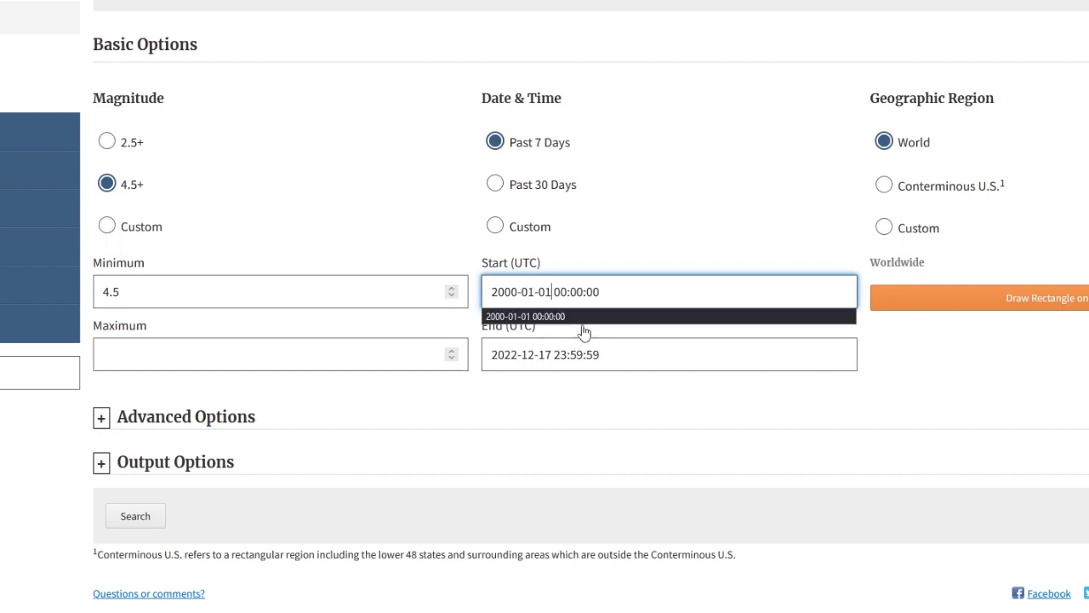
left_click(604, 288)
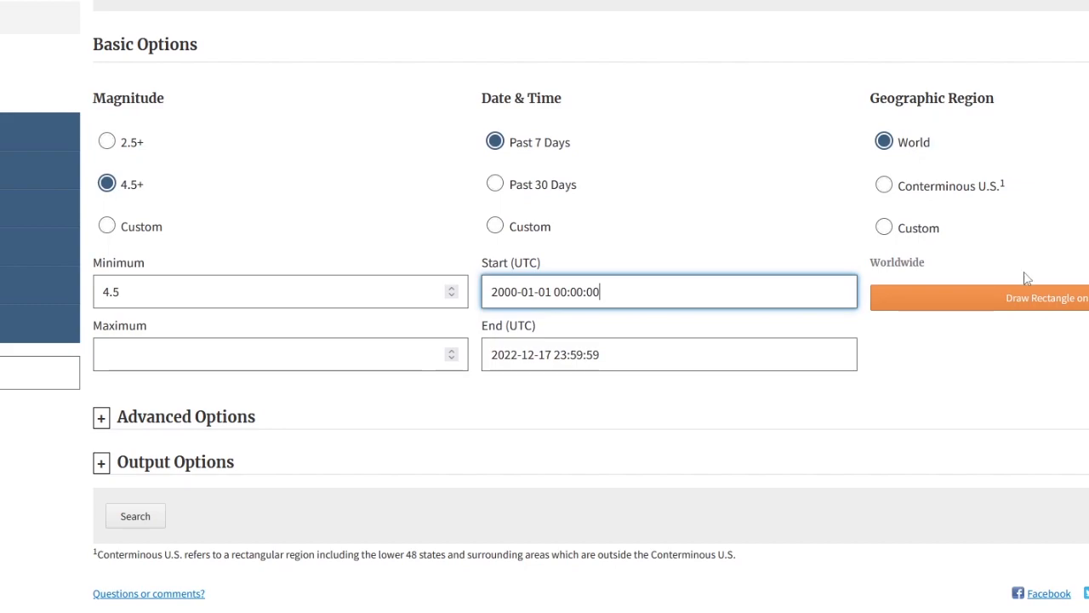
Step: Apply a custom rectangular search region around Java, spanning about latitude -8.925 to -5.656 and longitude 105.161 to 114.763
left_click(1025, 302)
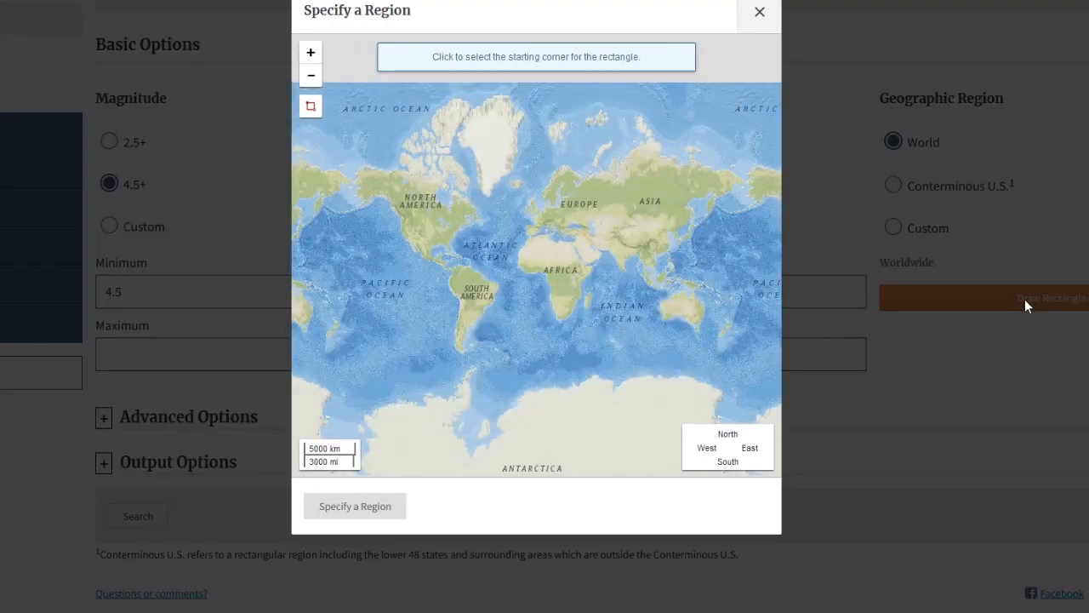
scroll(703, 291, "up", 1)
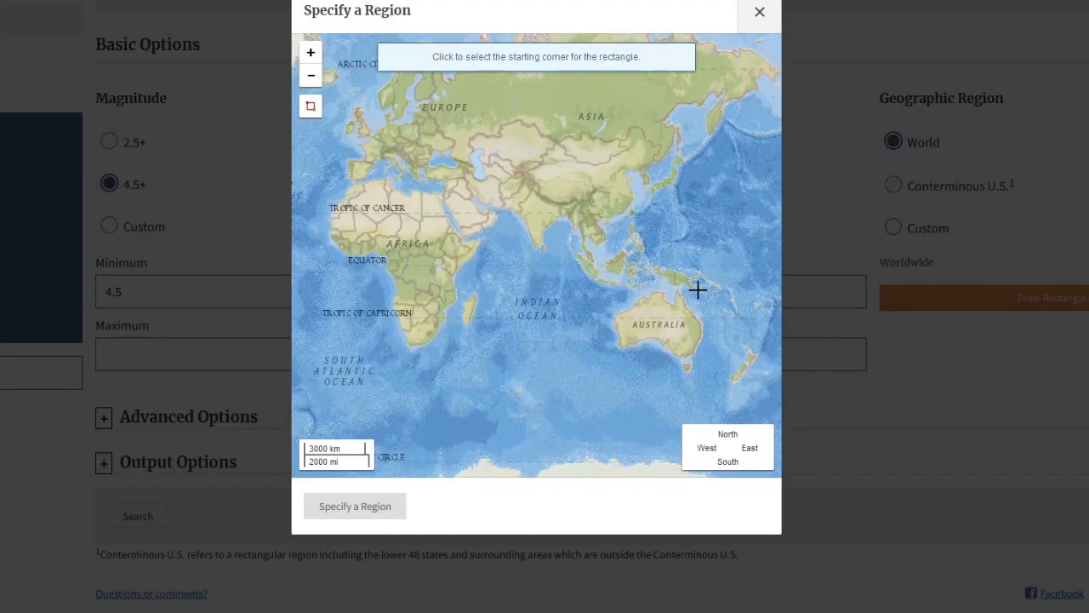
scroll(625, 275, "up", 4)
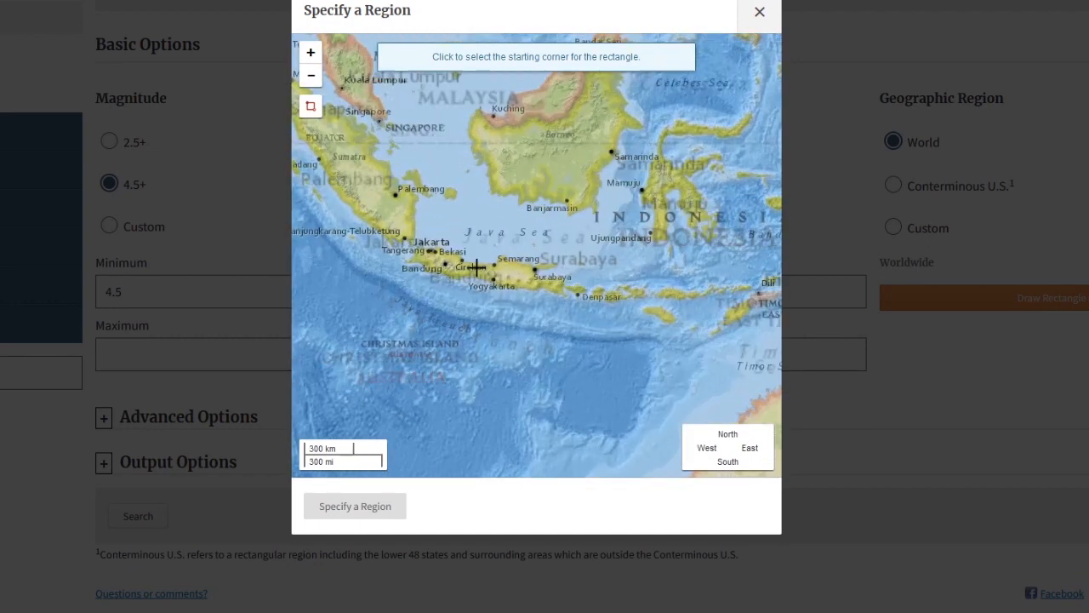
scroll(430, 258, "up", 1)
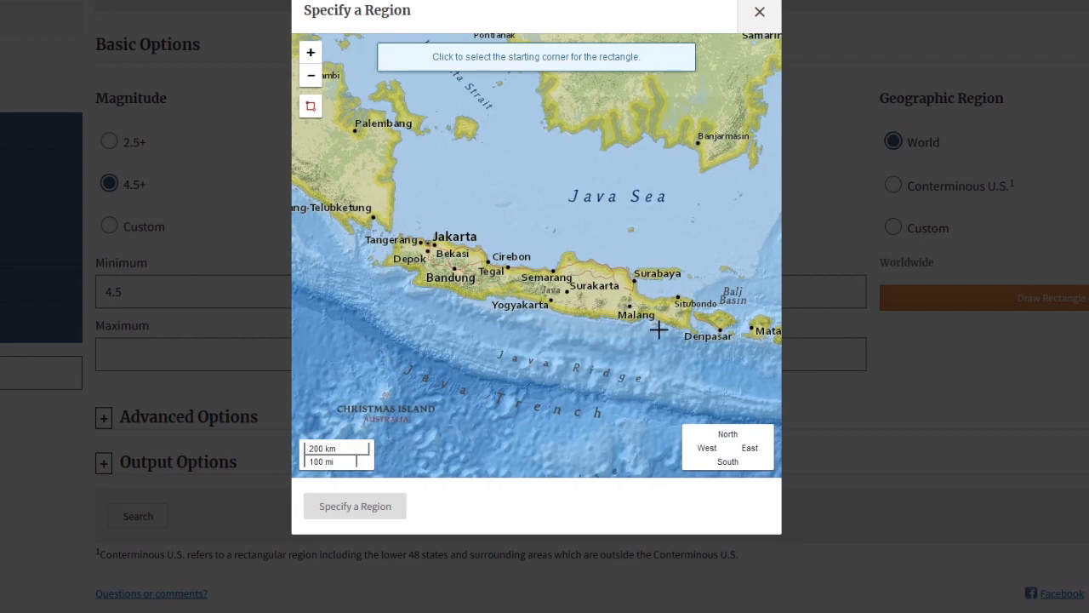
left_click_drag(705, 338, 724, 371)
left_click(722, 370)
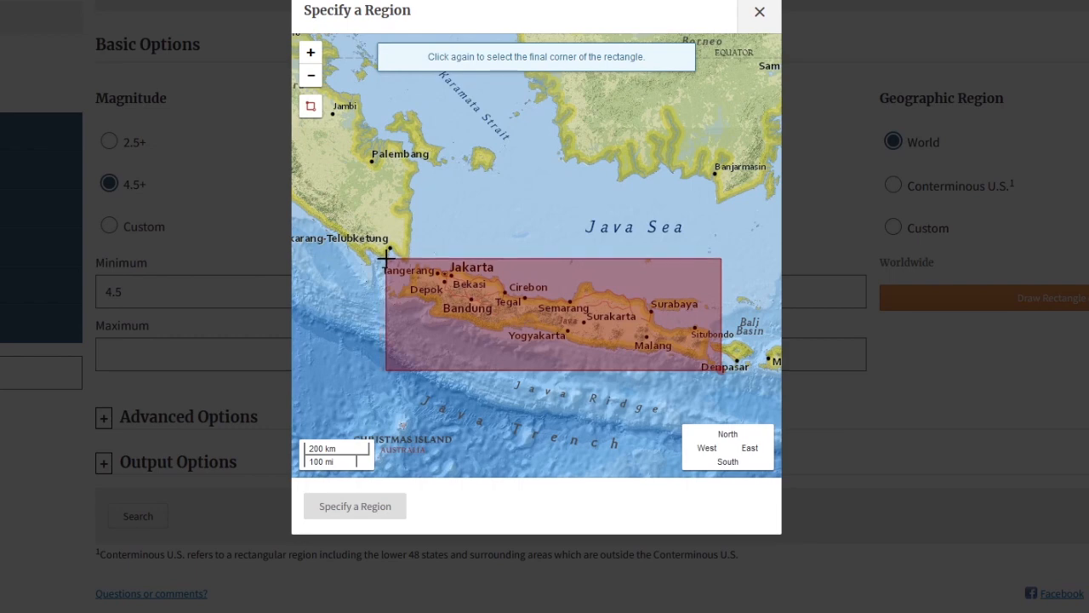
left_click(385, 255)
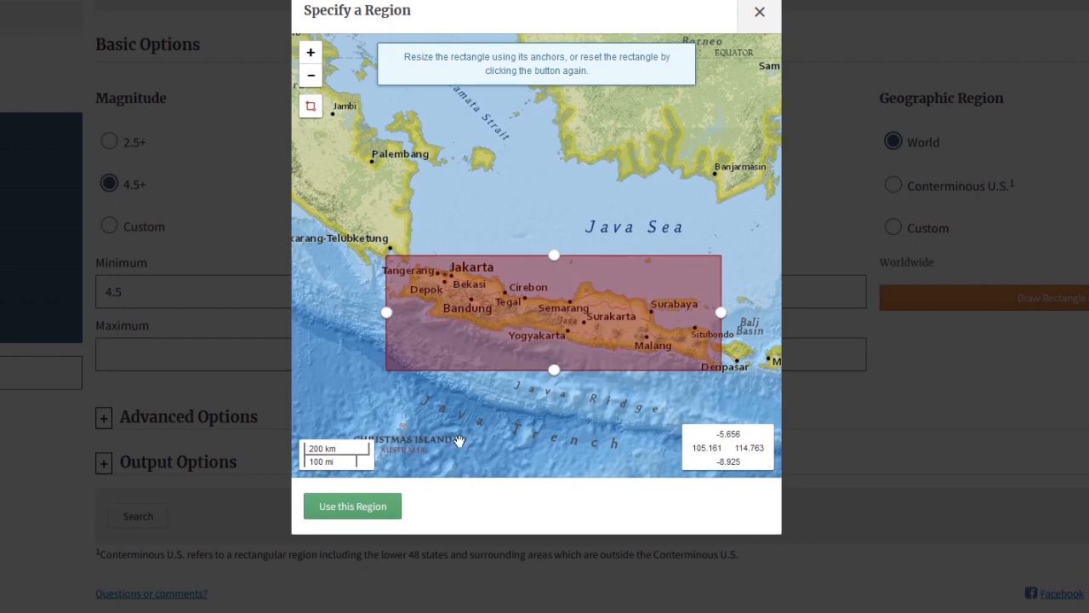
left_click(364, 508)
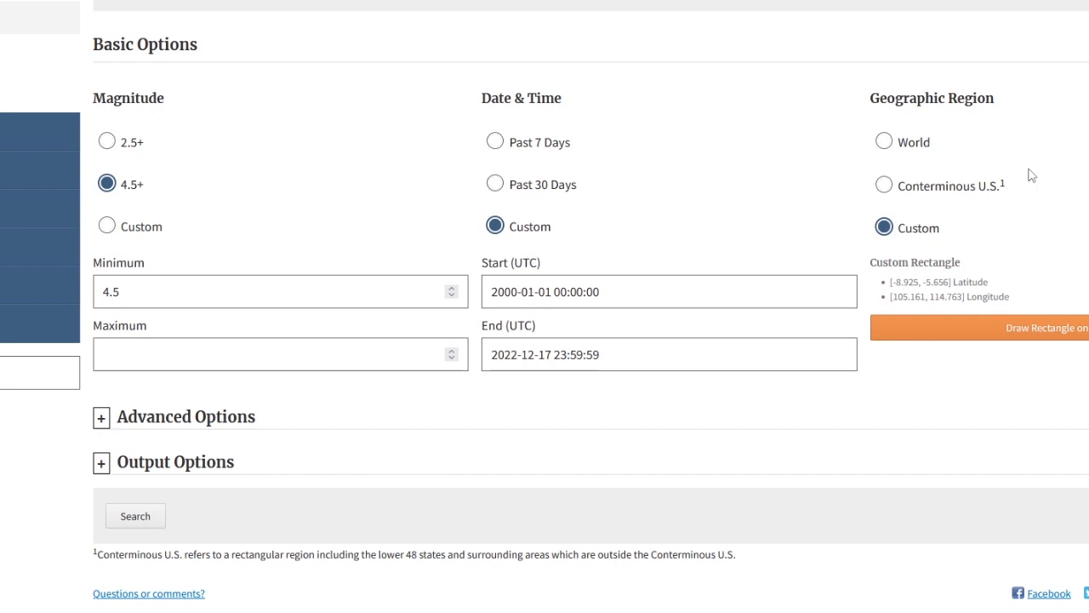
Step: In the output options, choose the CSV format and order the results by Time - Oldest First
left_click(101, 461)
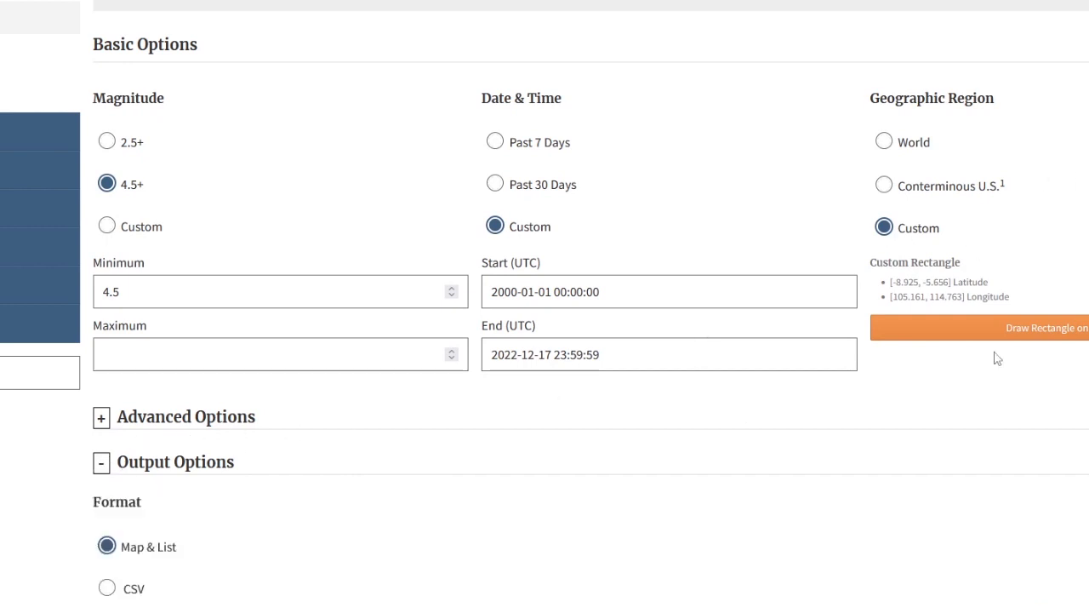
scroll(997, 358, "down", 5)
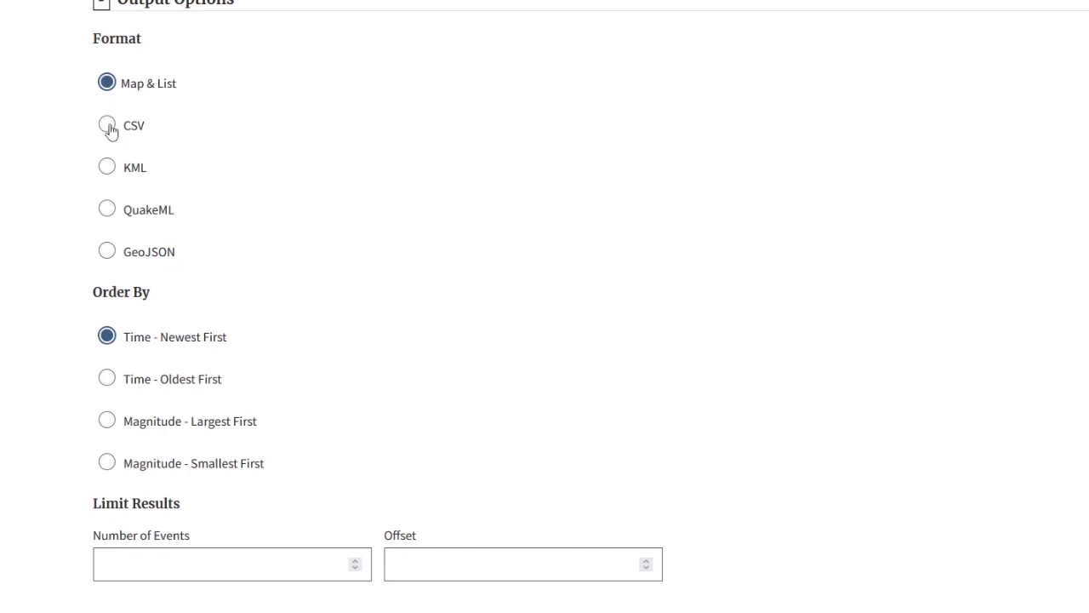
left_click(108, 128)
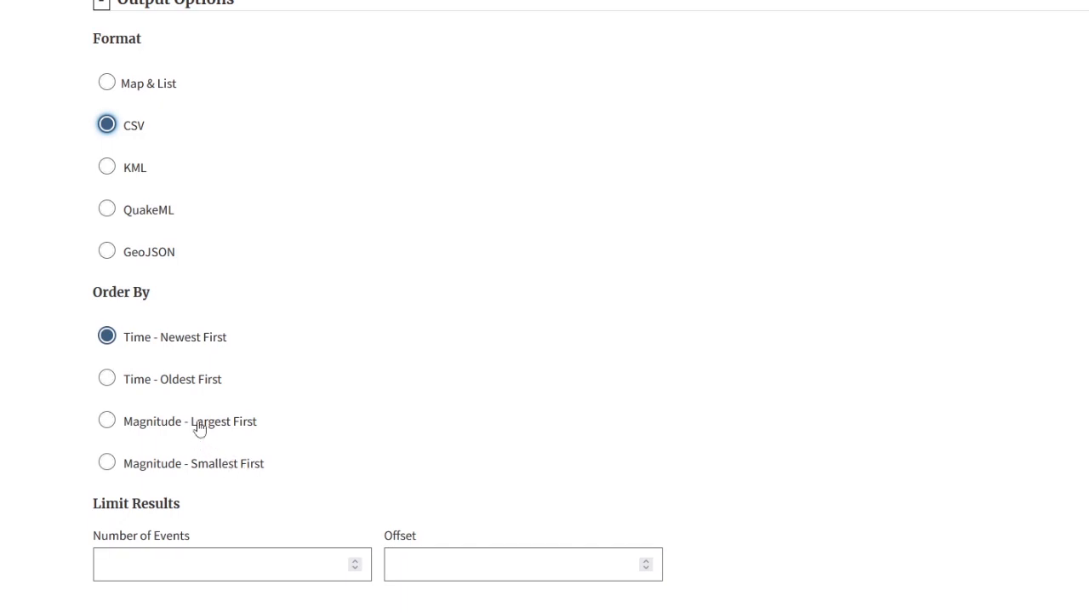
left_click(110, 382)
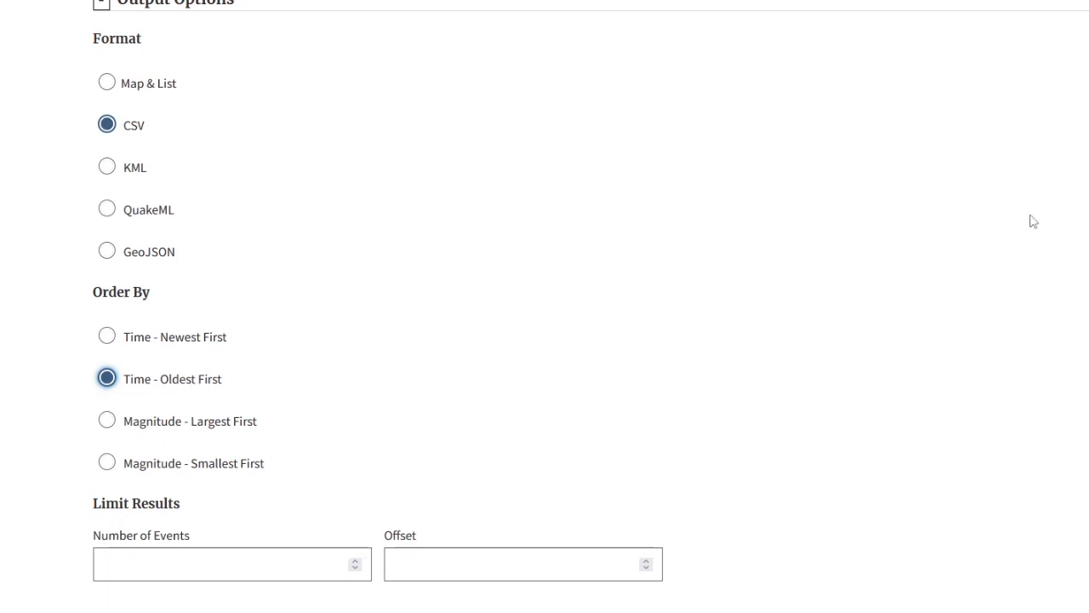
scroll(545, 306, "down", 3)
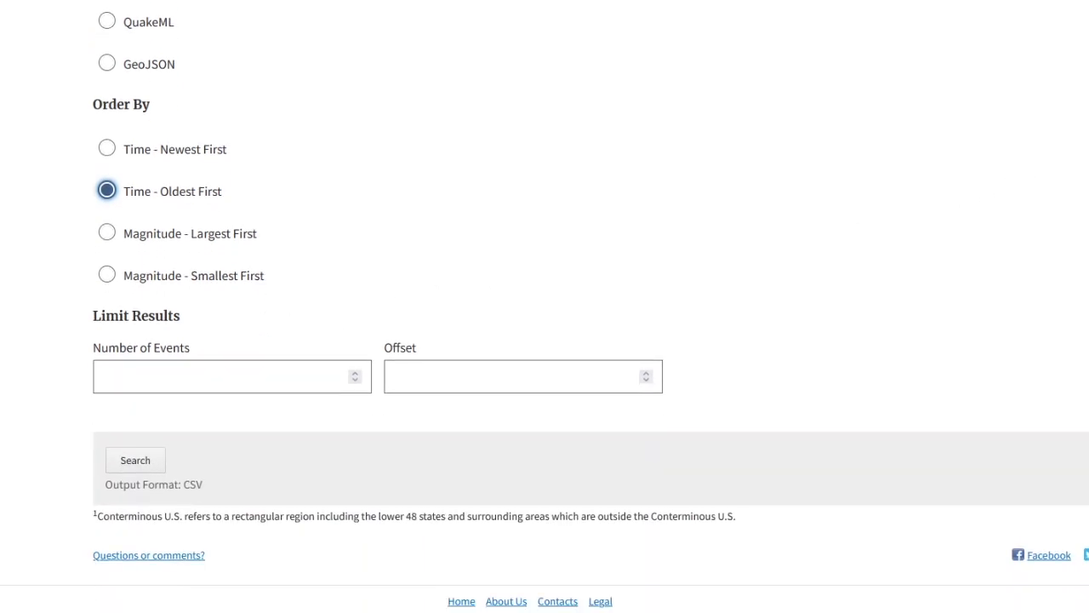
Step: Run the catalog search to download the results, and open the downloaded query.csv in Excel
left_click(132, 460)
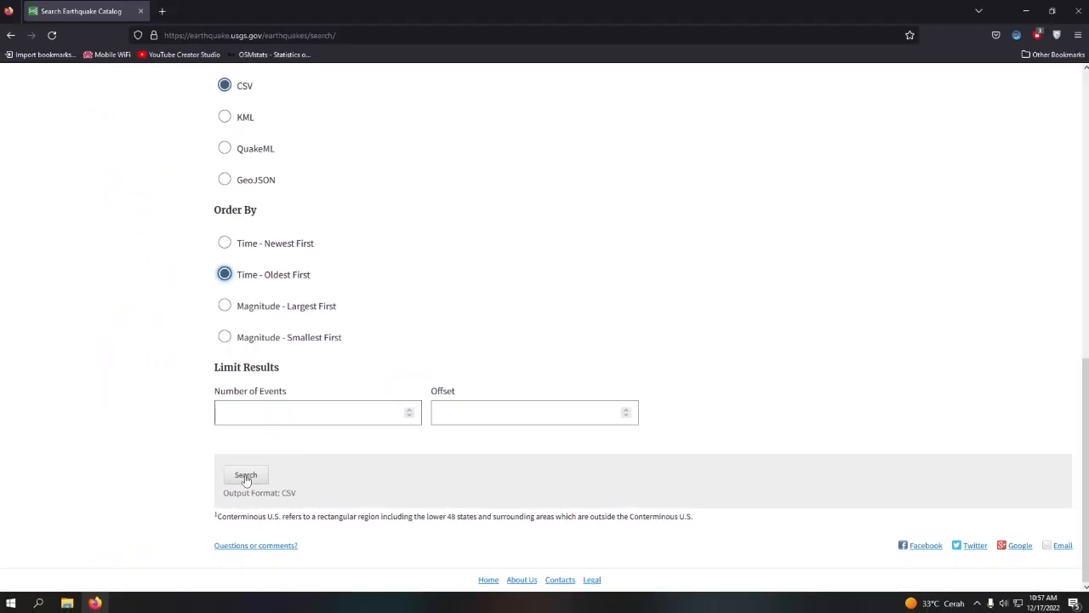
left_click(245, 476)
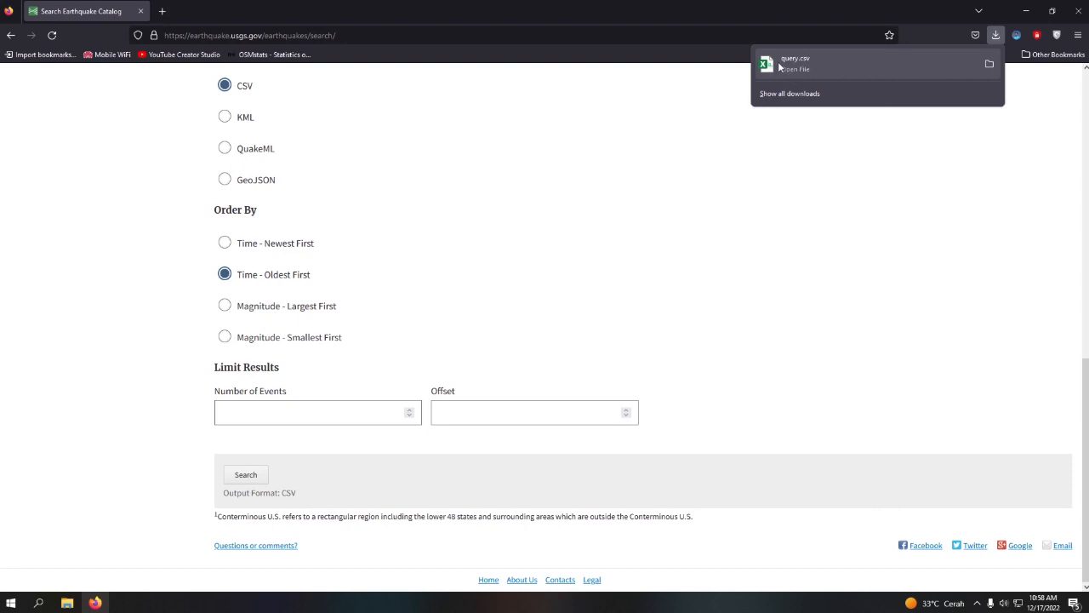
left_click(768, 65)
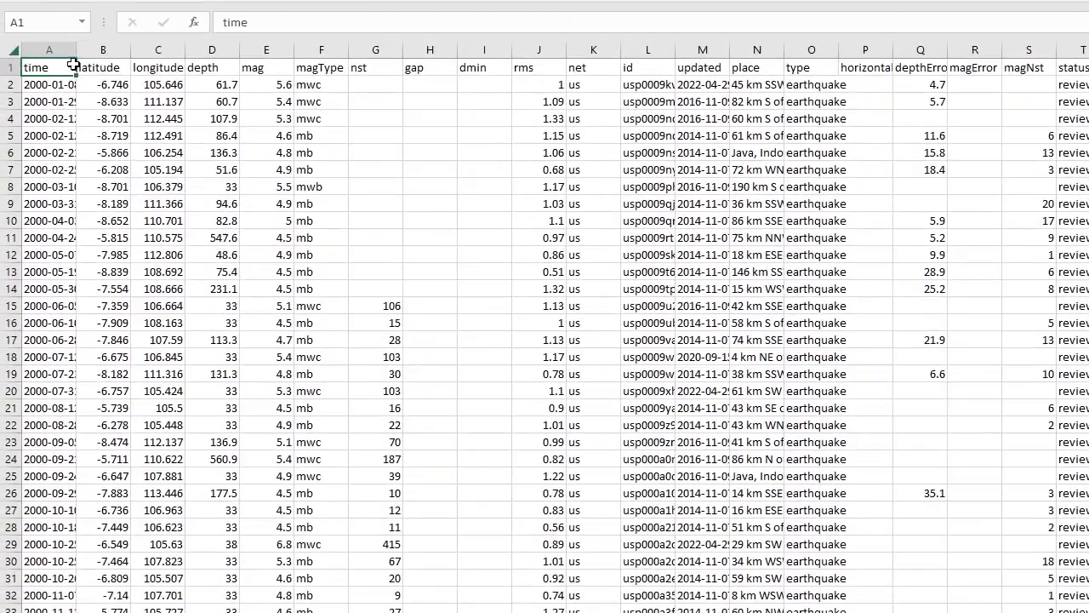
Step: Widen the time, updated and place columns until their full contents fit
left_click_drag(48, 119, 103, 125)
left_click_drag(158, 57, 174, 58)
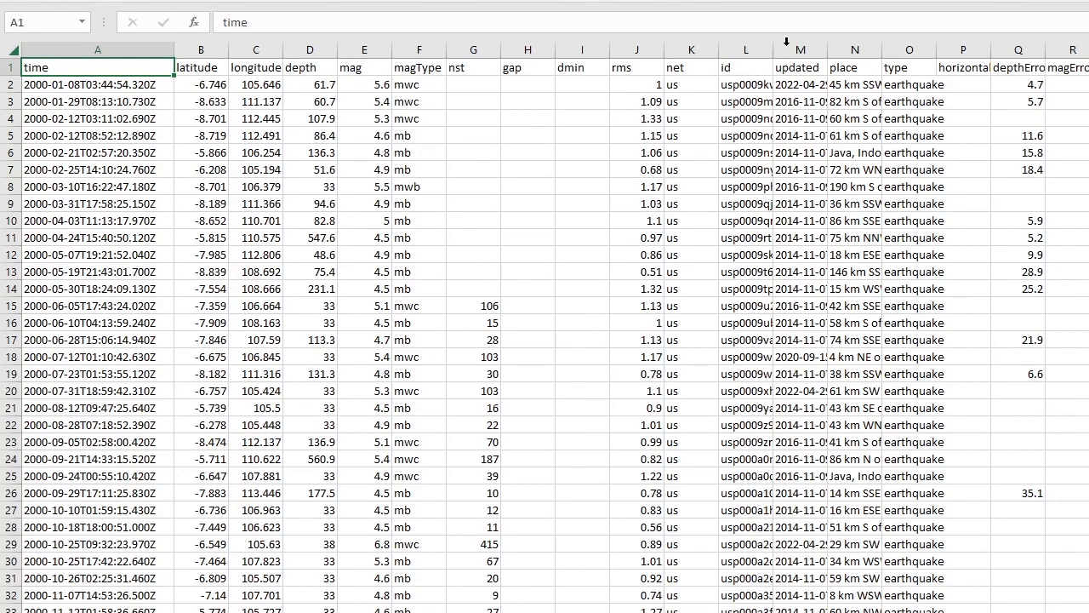
left_click_drag(827, 48, 883, 50)
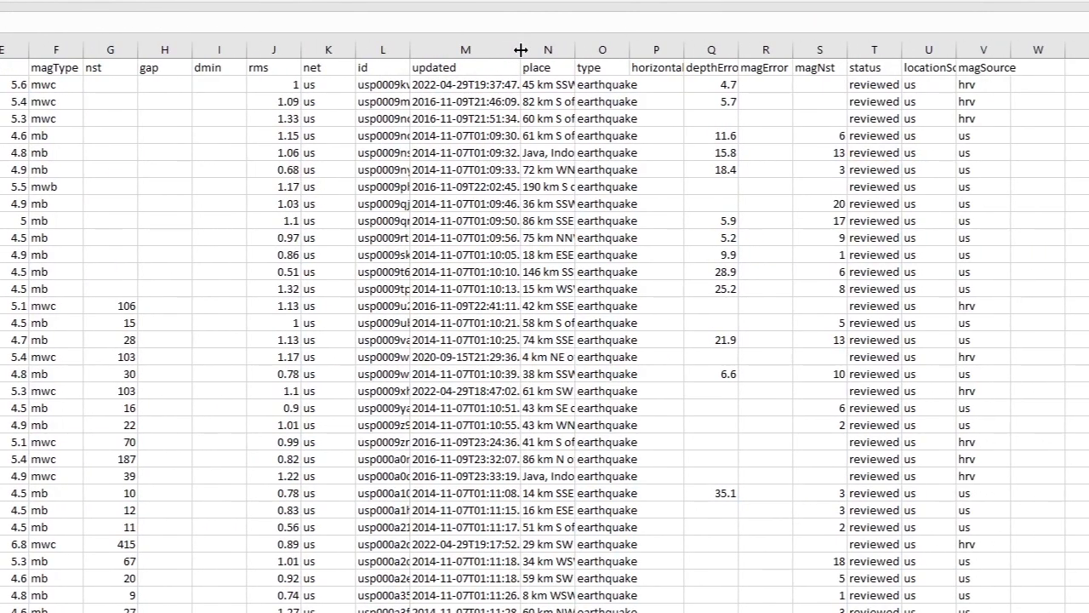
left_click_drag(520, 50, 576, 51)
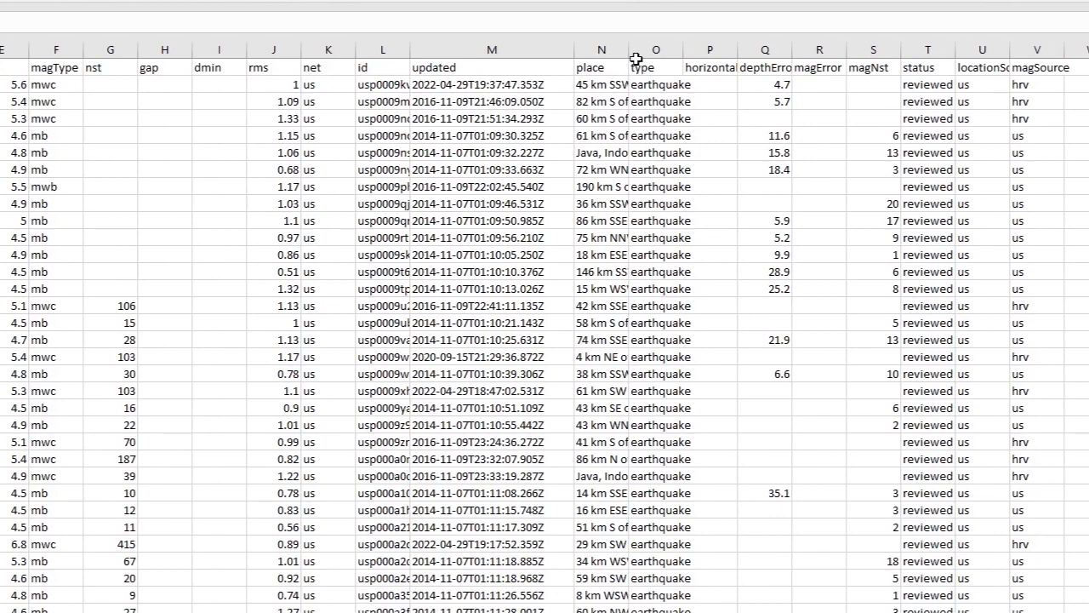
left_click_drag(631, 49, 802, 47)
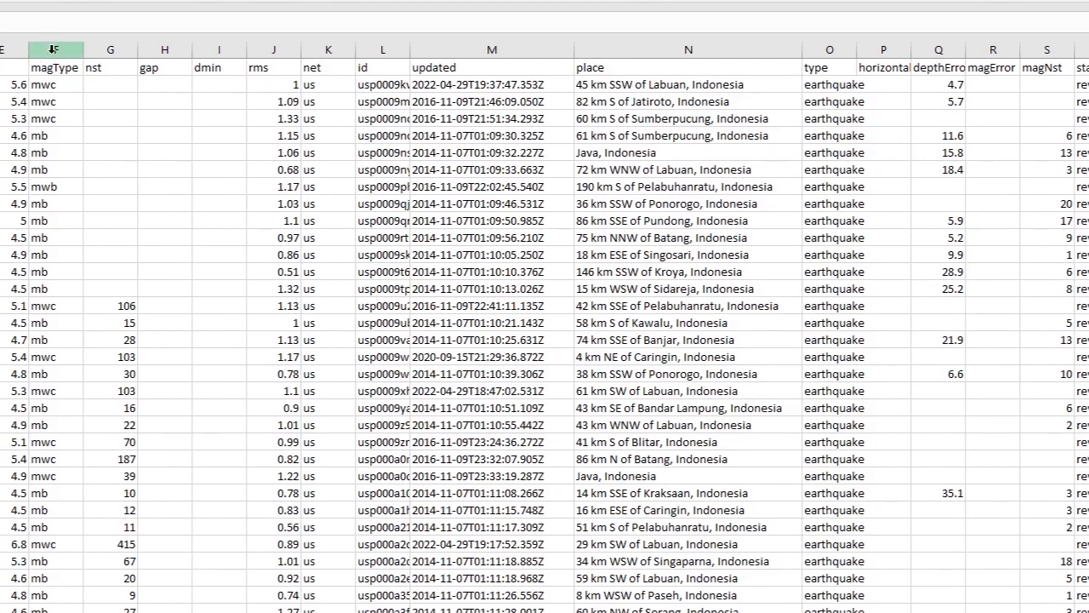
Step: Delete the columns from nst through id (G to L) from the earthquake sheet
left_click_drag(110, 50, 385, 46)
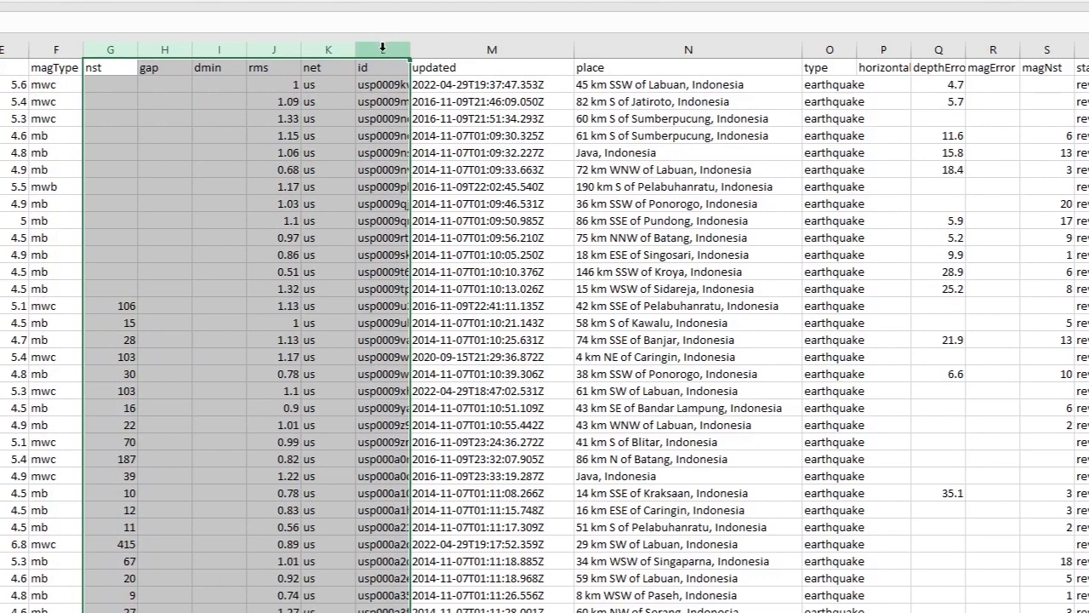
right_click(382, 49)
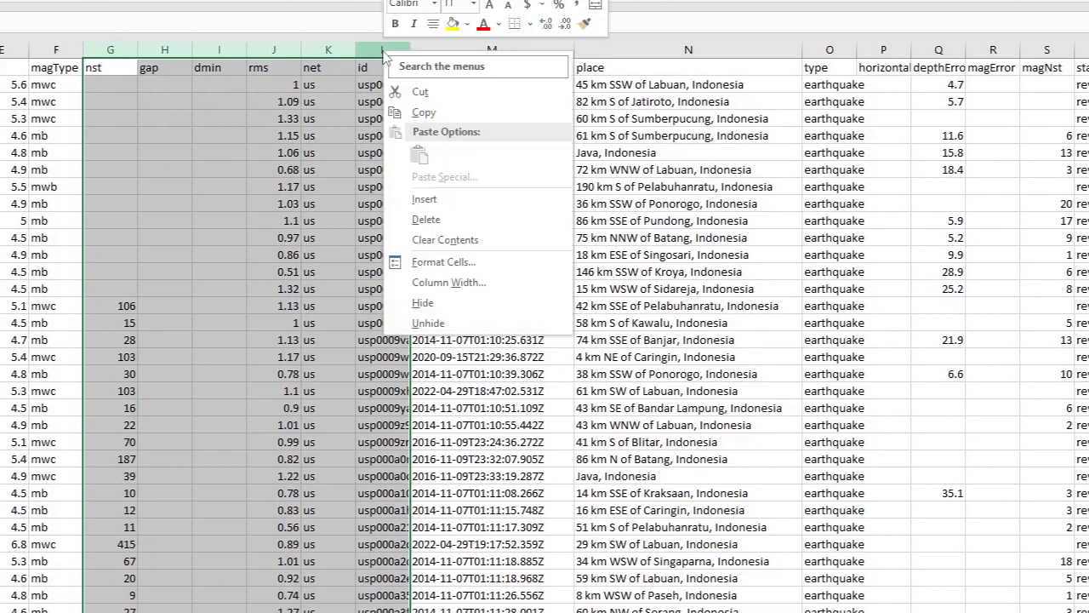
left_click(426, 220)
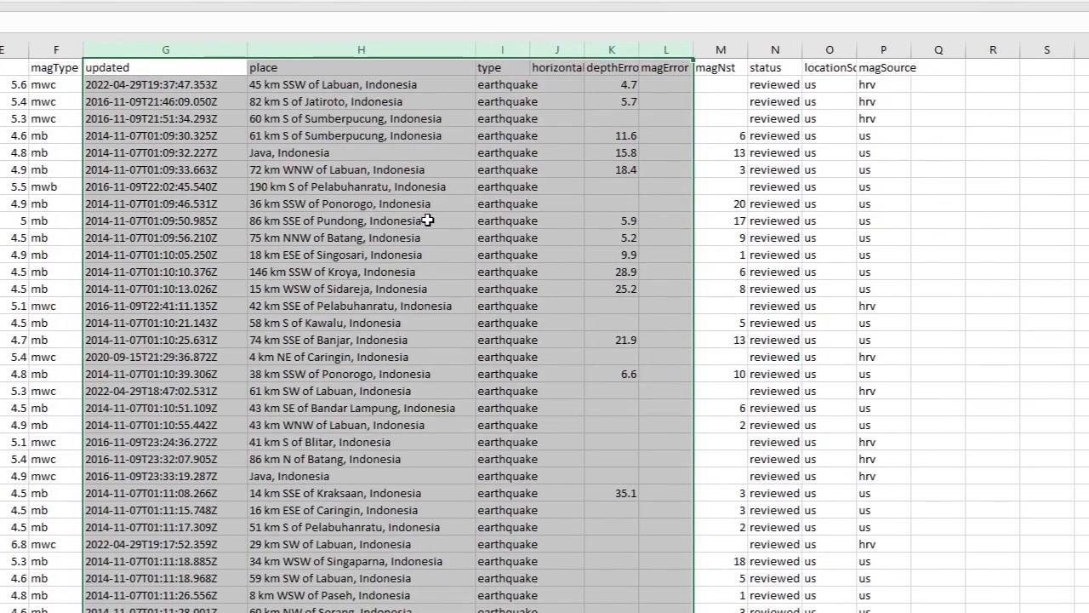
Step: Delete the columns after type, from the horizontal error column through magSource (J to P)
left_click(705, 49)
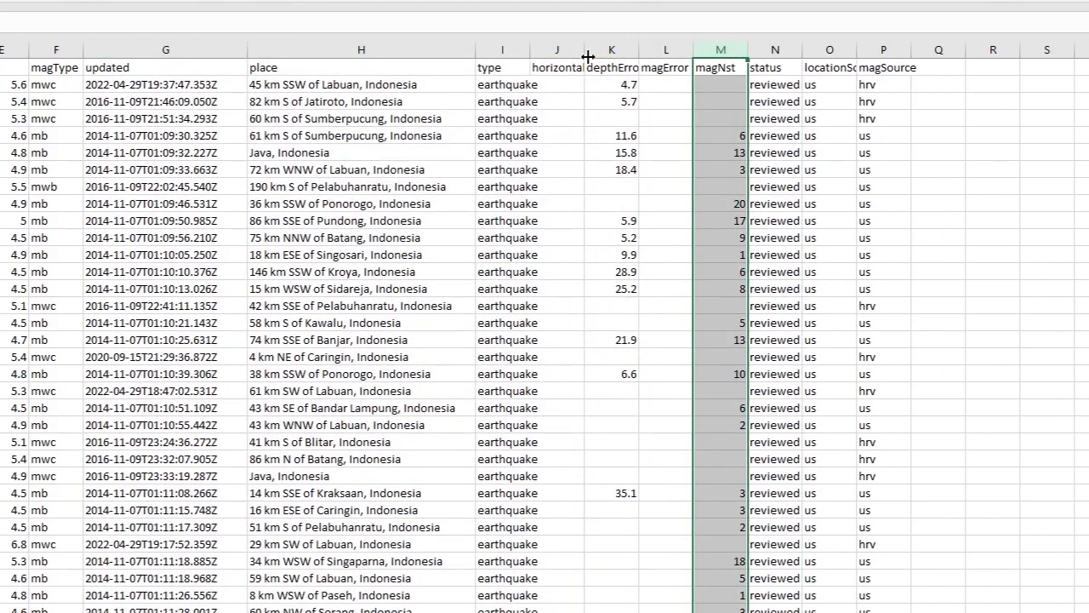
left_click(555, 50)
left_click_drag(554, 53, 880, 48)
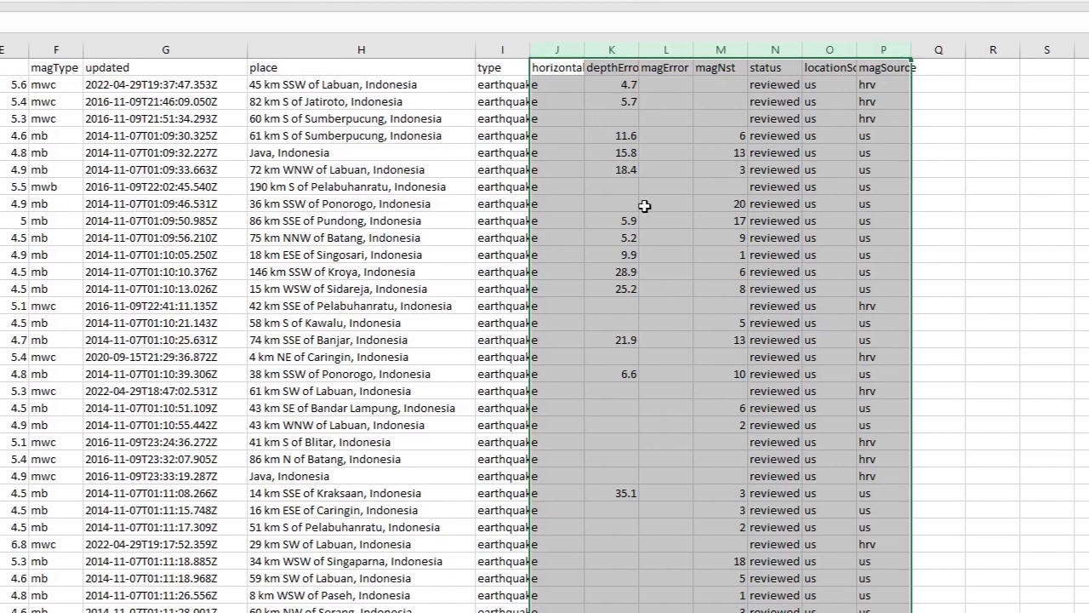
right_click(562, 48)
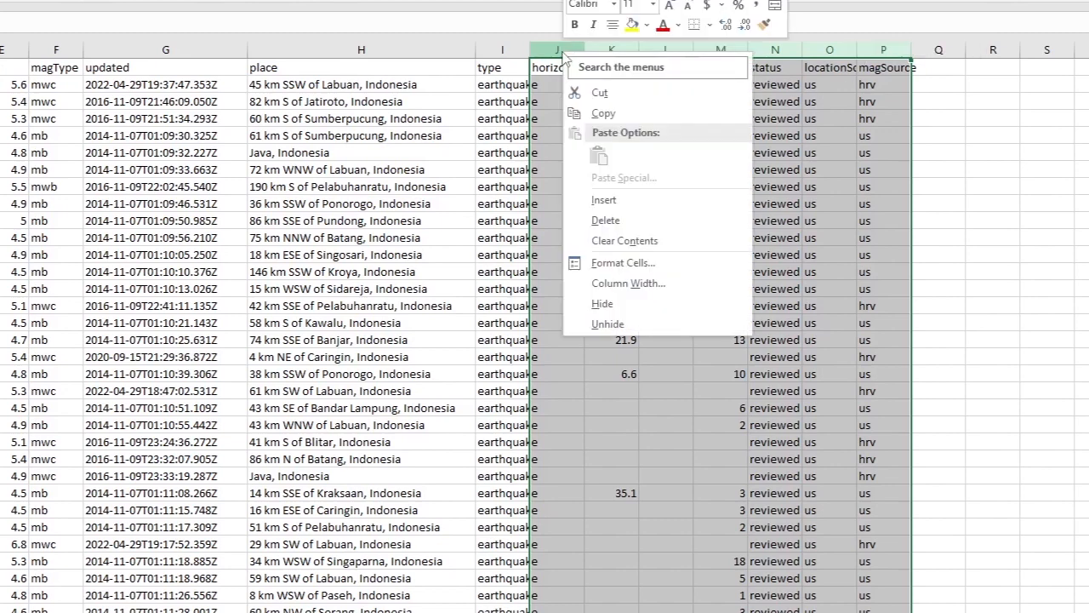
left_click(604, 221)
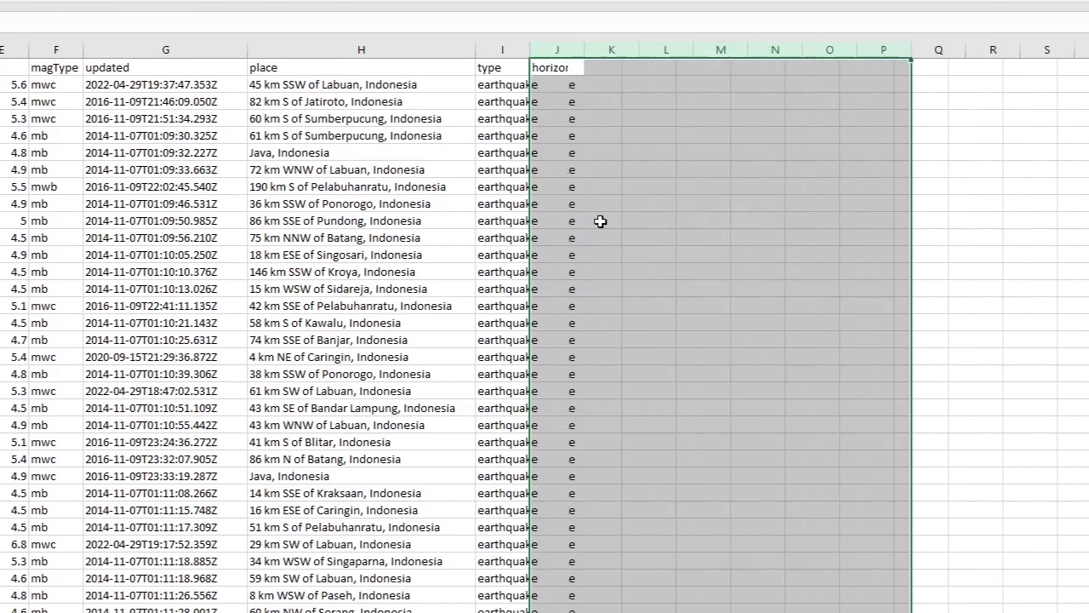
Step: Delete the type column (I) from the earthquake sheet
left_click(500, 50)
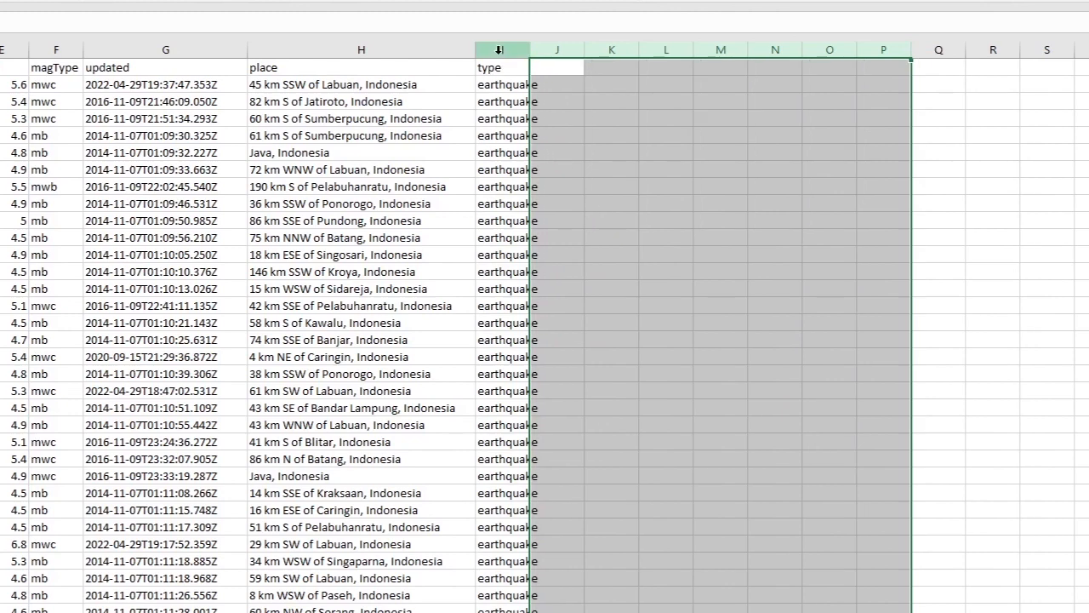
right_click(500, 51)
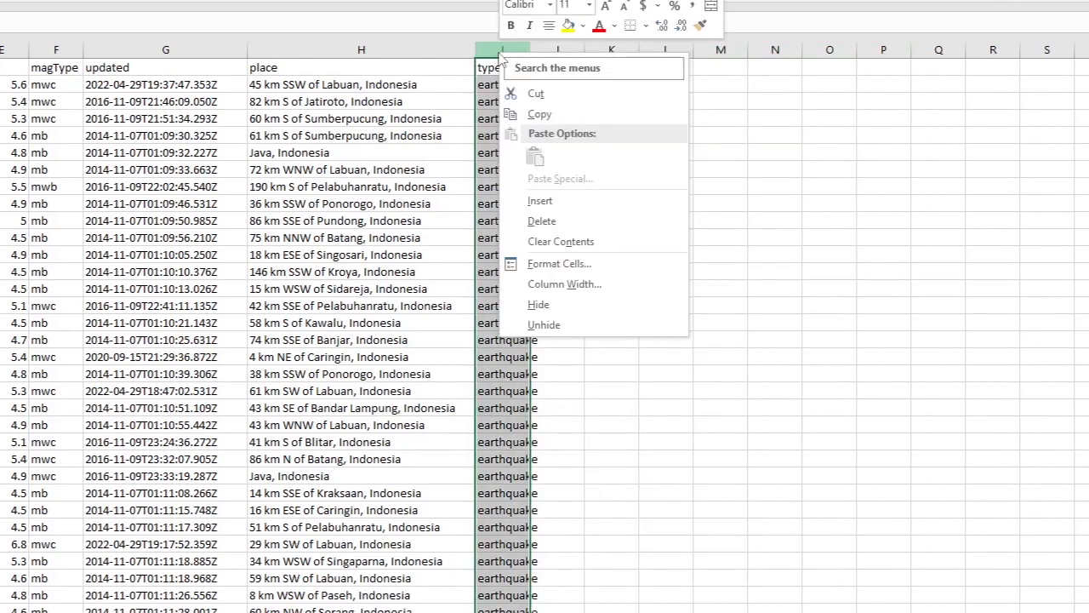
left_click(536, 221)
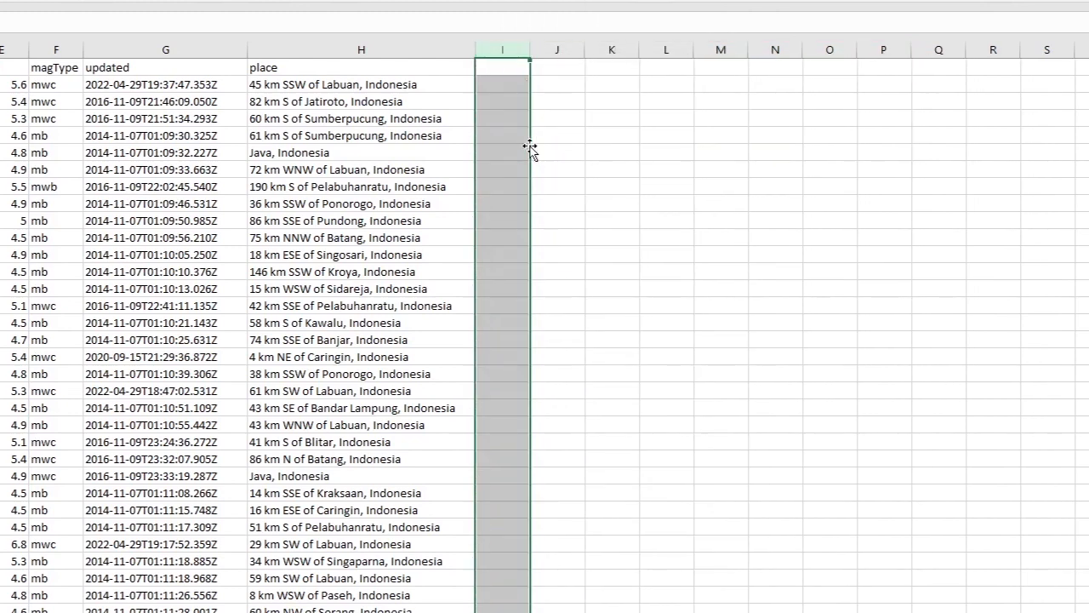
left_click(556, 70)
left_click(536, 100)
Step: Make the header cells from time to place (A1 to H1) bold
scroll(414, 125, "left", 6)
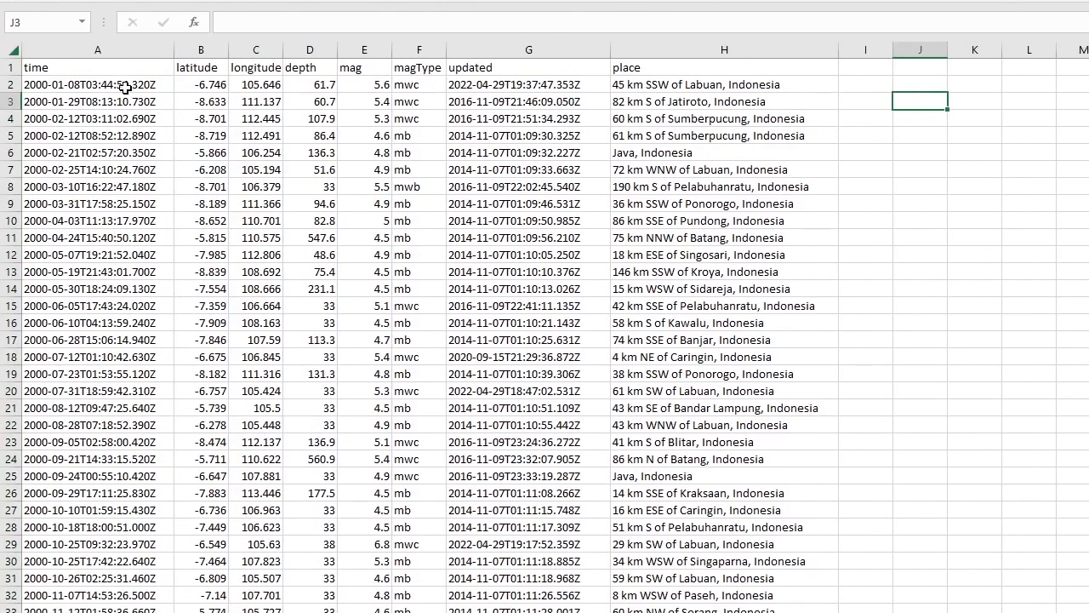
left_click_drag(135, 71, 647, 71)
key("ctrl+b")
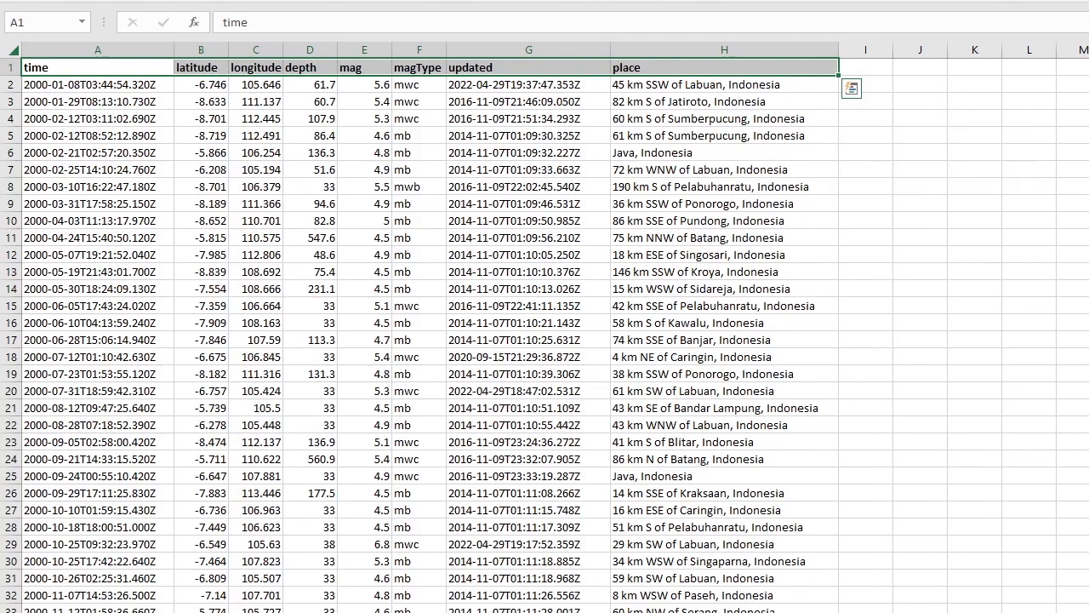
left_click(866, 69)
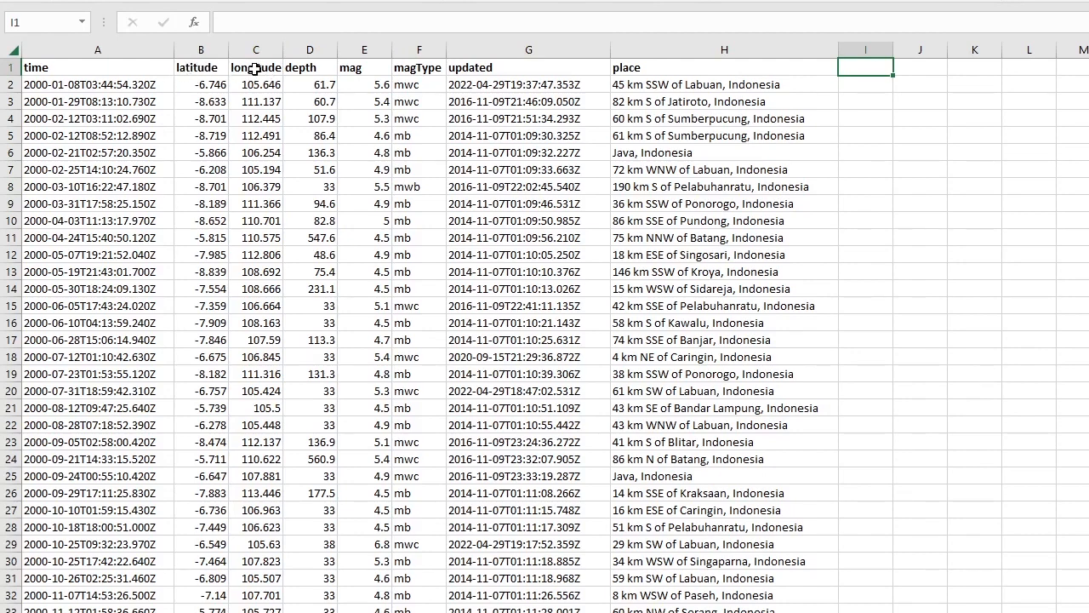
Step: Rename the latitude header to Y and the longitude header to X
left_click(209, 68)
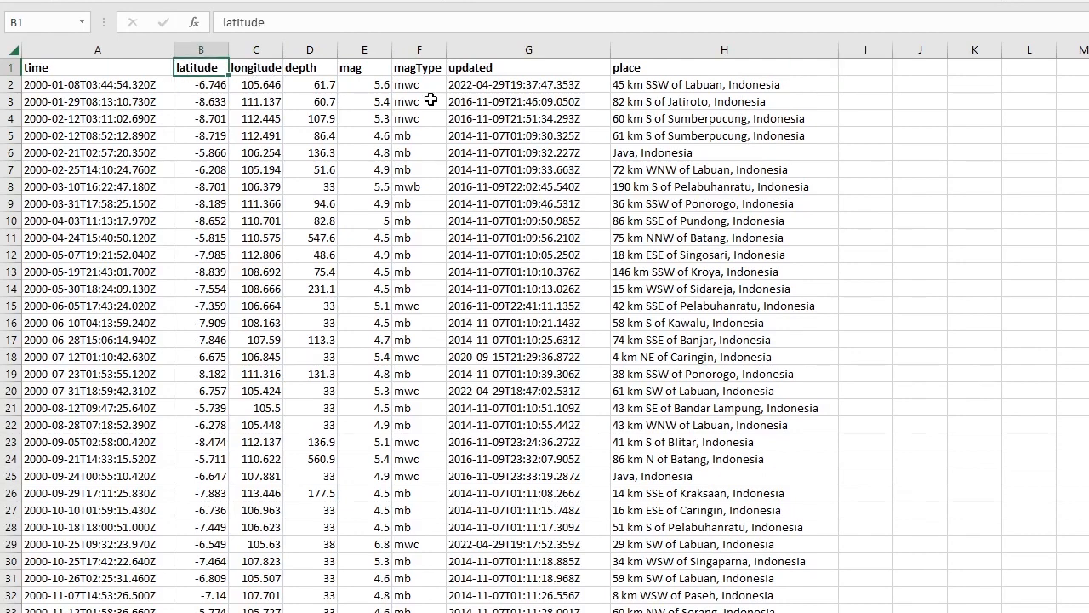
type("Y")
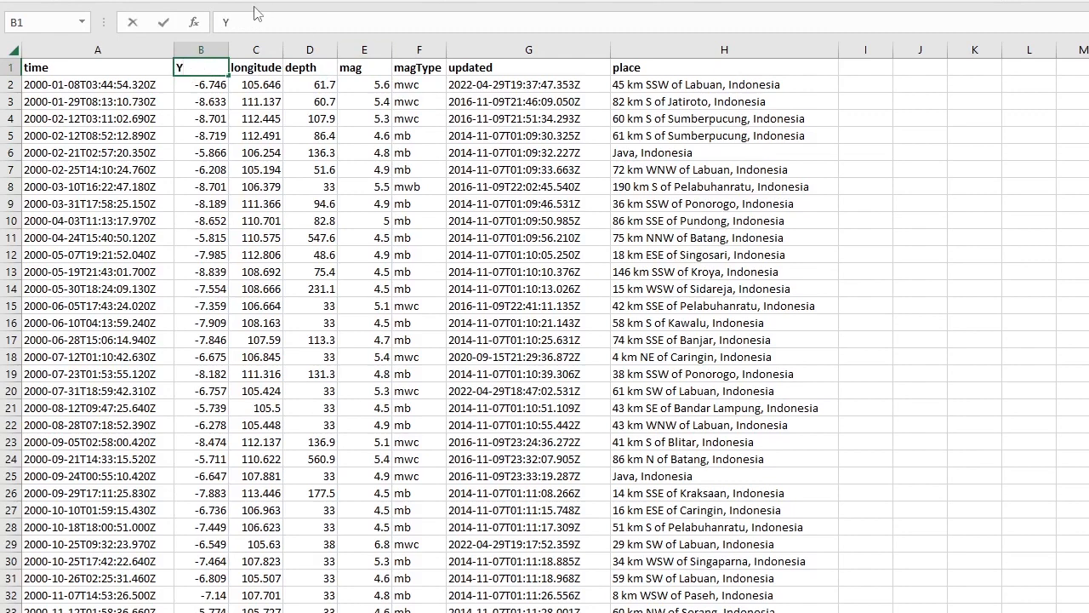
left_click(251, 69)
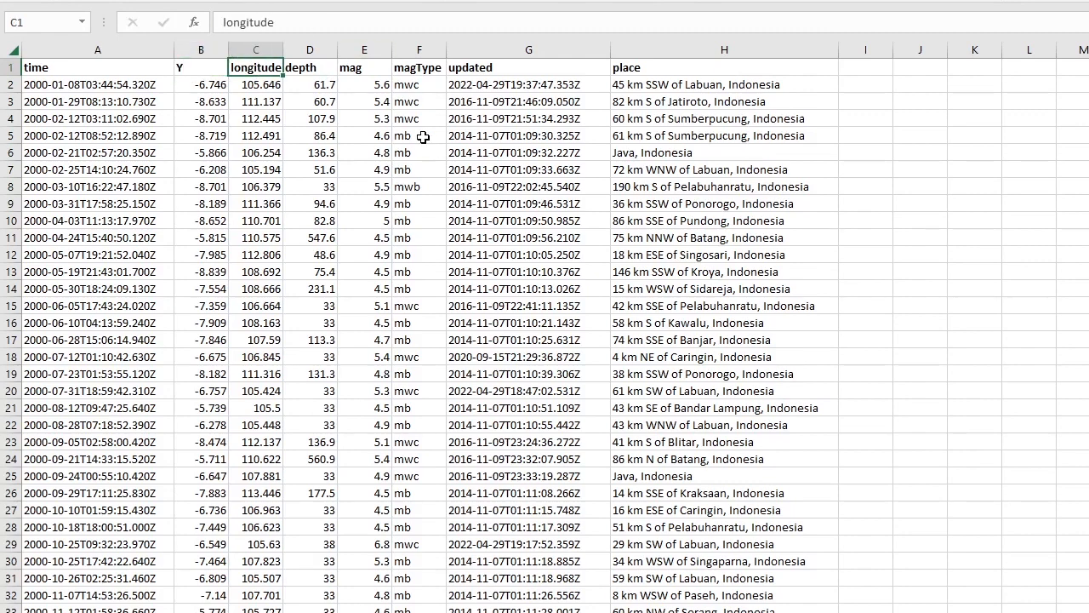
type("X")
left_click(334, 101)
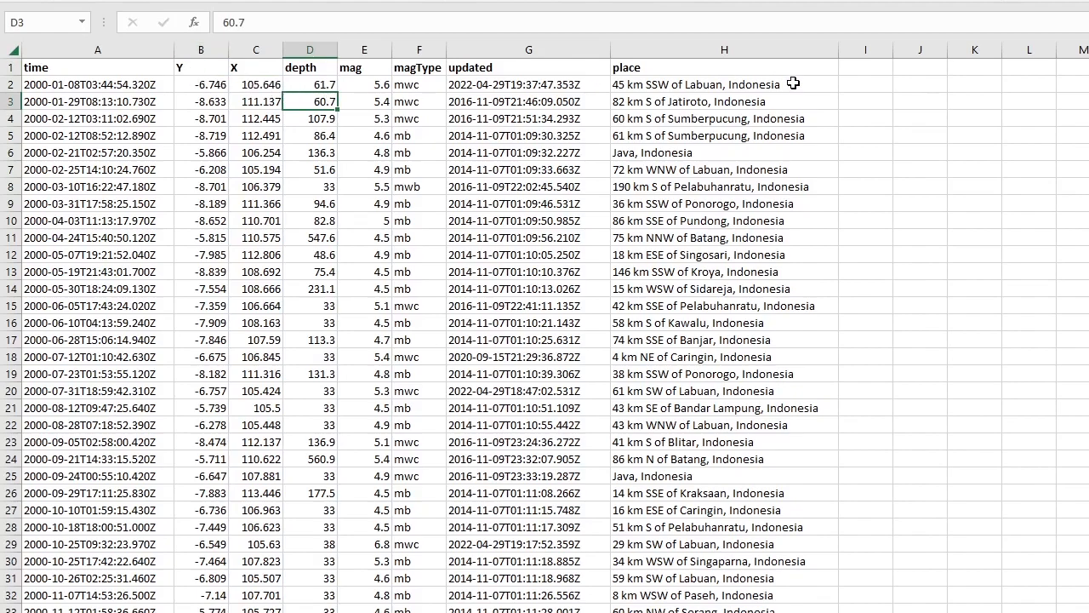
left_click(879, 81)
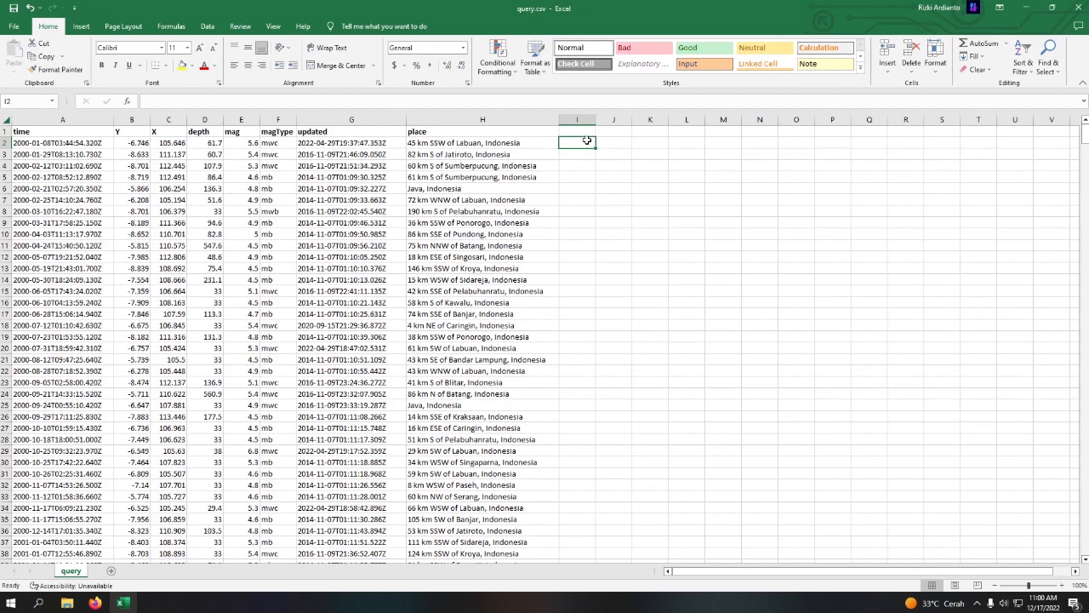
Step: Save query.csv, keeping the CSV (Comma delimited) format, and close the workbook
left_click(12, 7)
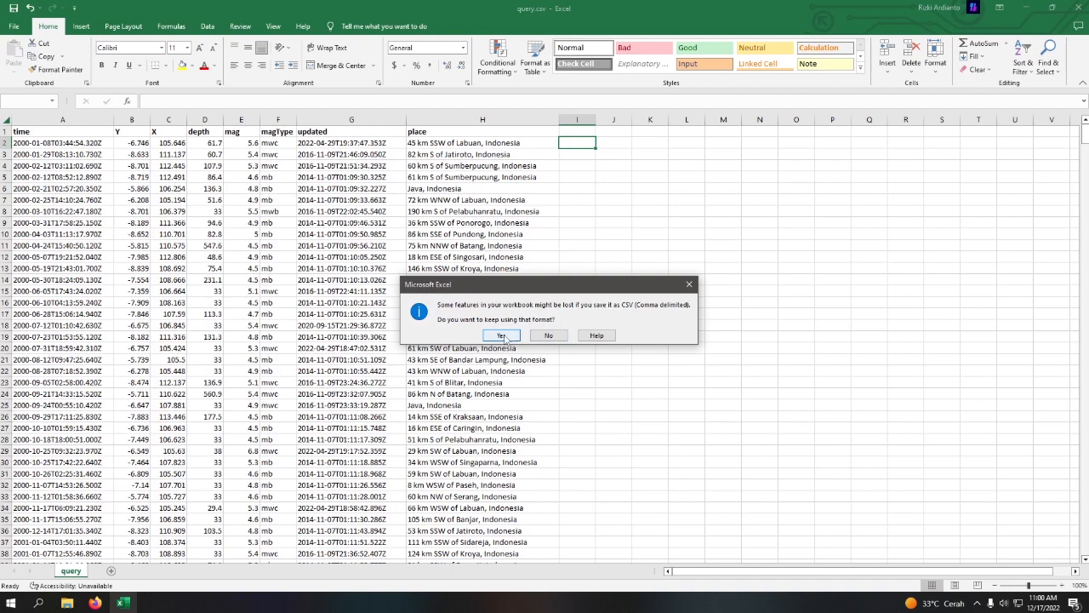
left_click(502, 335)
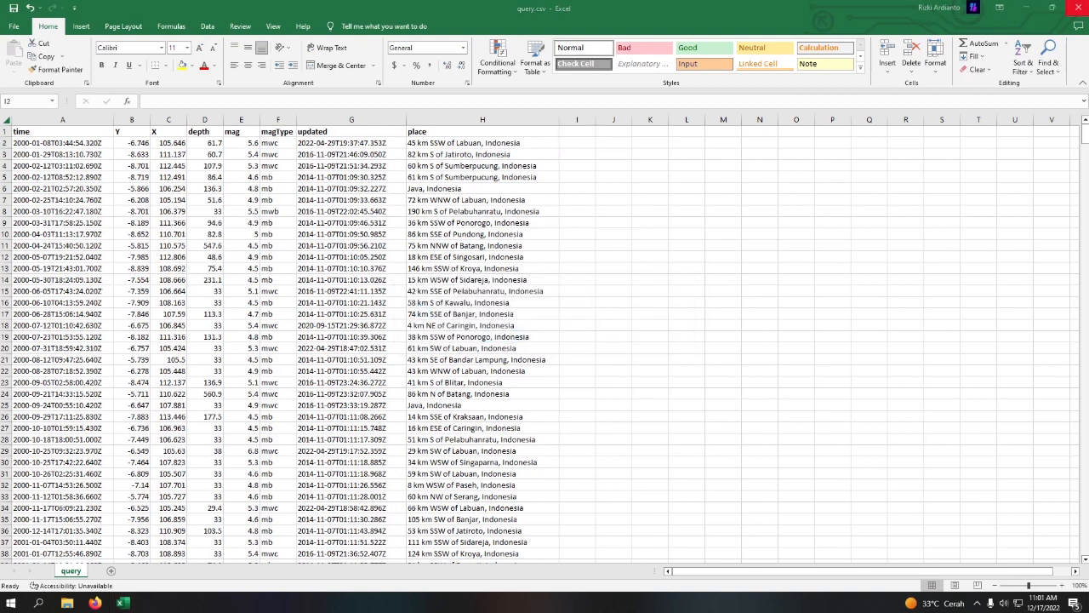
left_click(1076, 8)
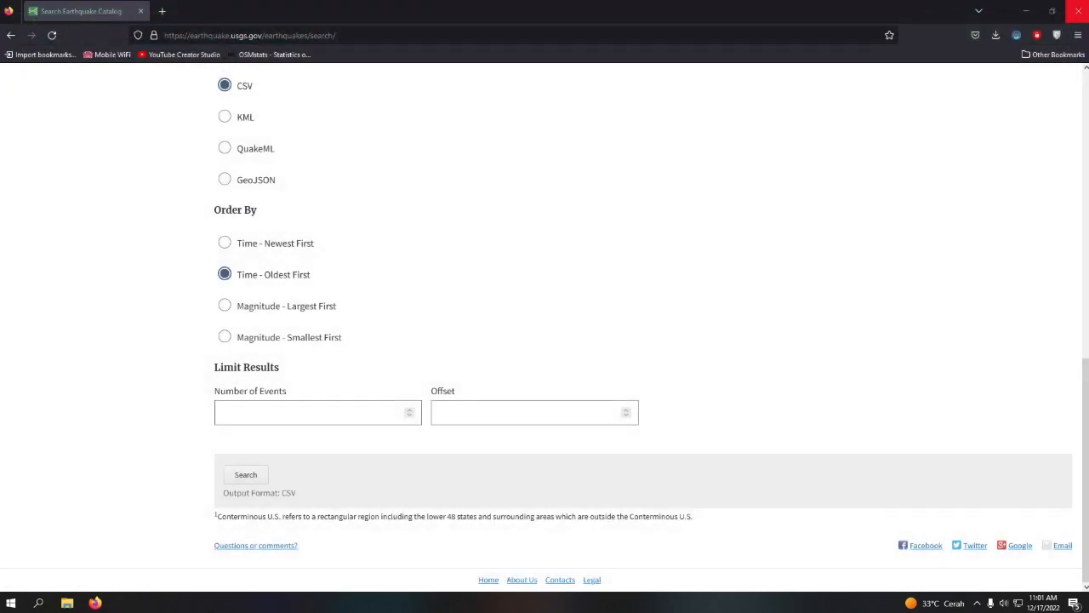
Step: Switch to File Explorer and cut query.csv from the Transit folder on drive D
left_click(68, 603)
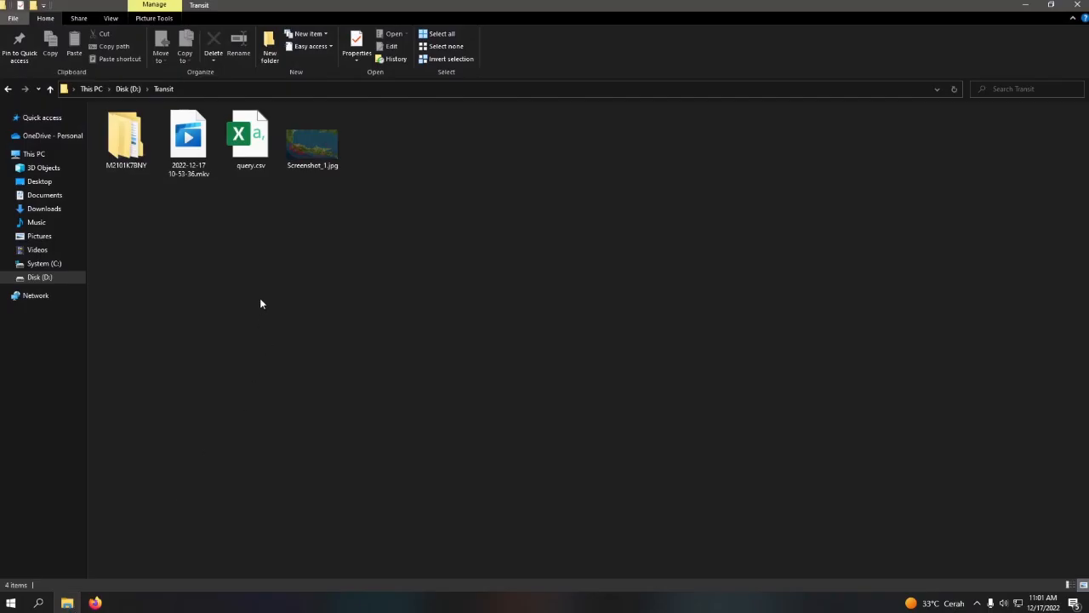
left_click(251, 160)
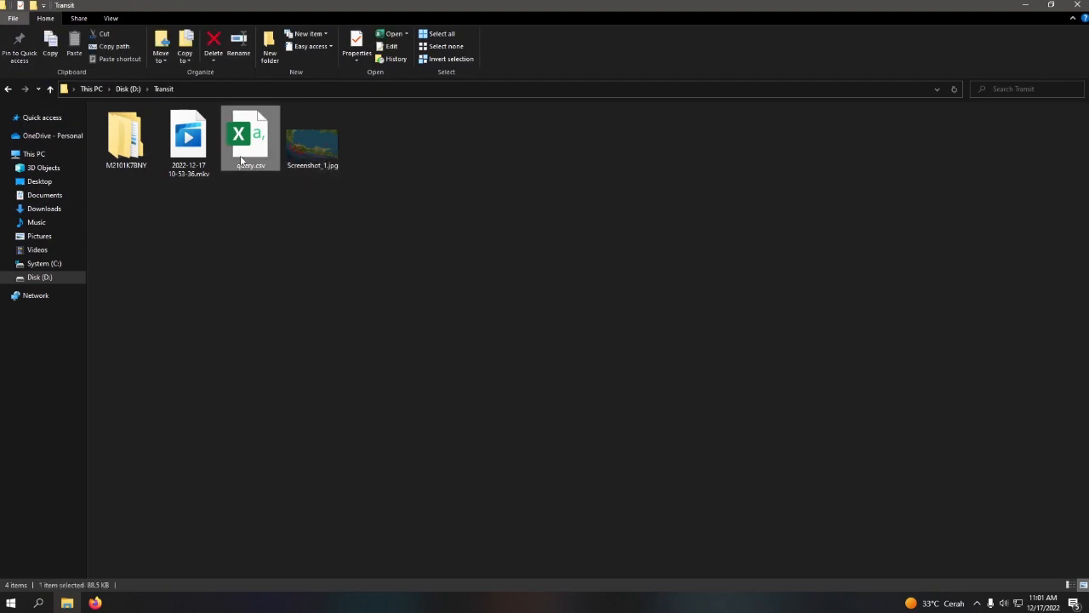
key("ctrl+x")
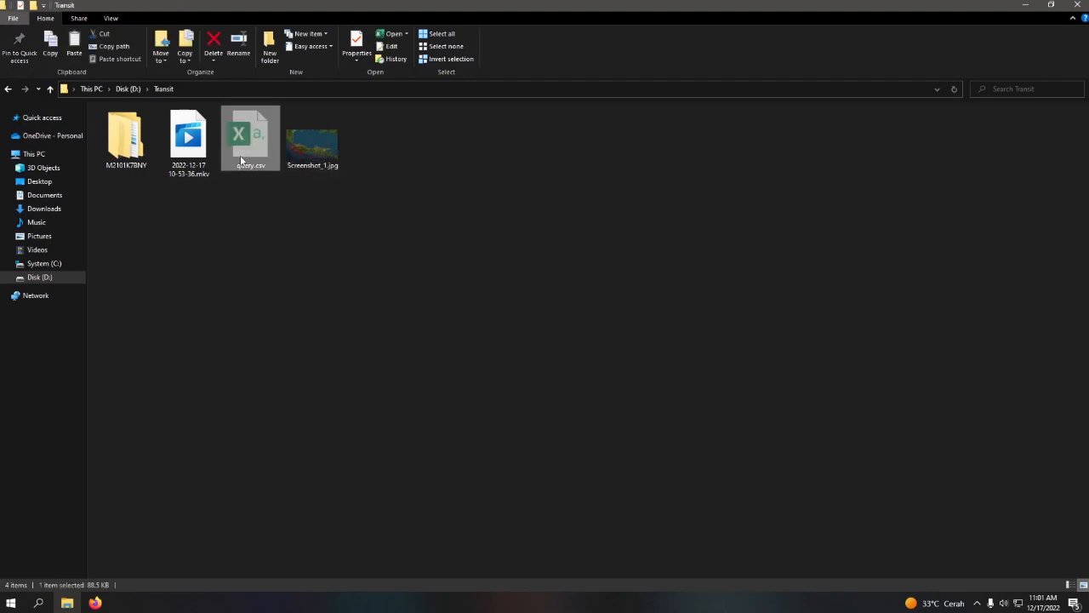
Step: Create a new folder named Data Gempa inside the Project folder on drive D
left_click(43, 278)
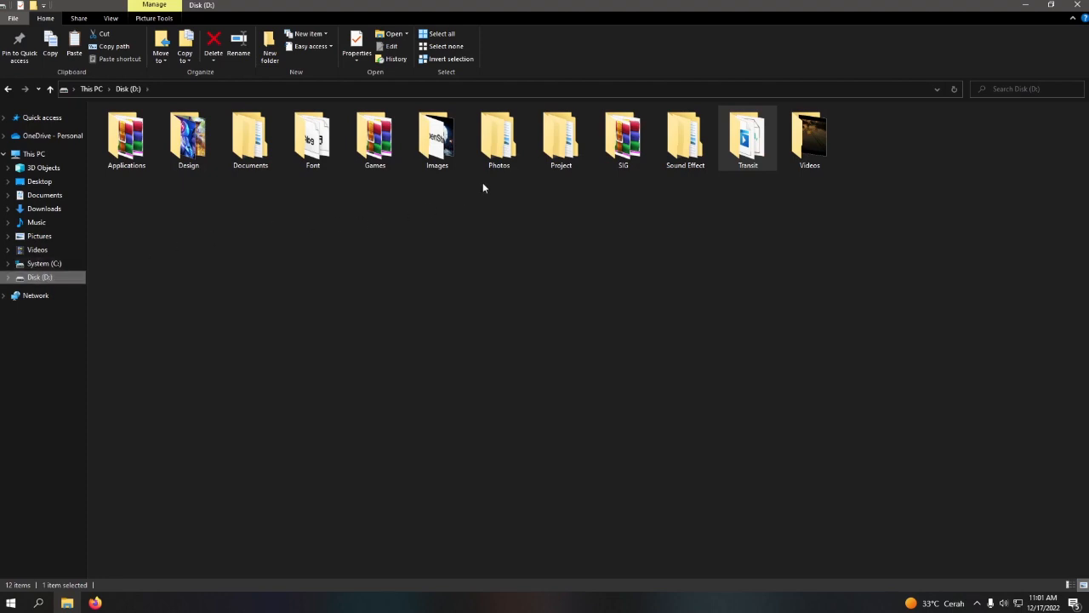
left_click(559, 150)
double_click(559, 150)
right_click(481, 379)
mouse_move(552, 516)
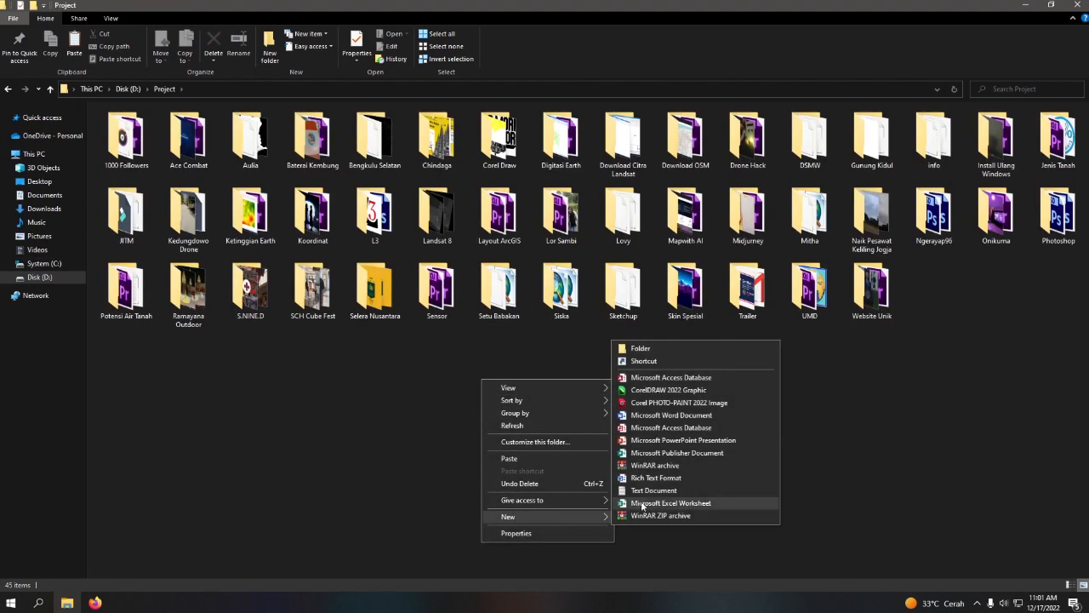
left_click(641, 349)
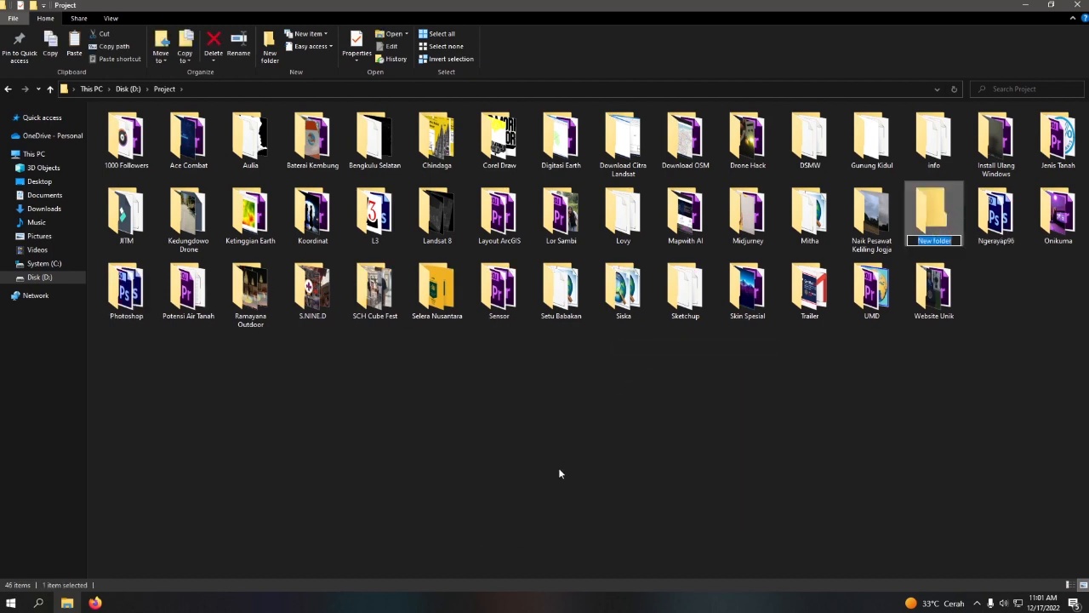
type("Data")
type("Gempa")
key("Return")
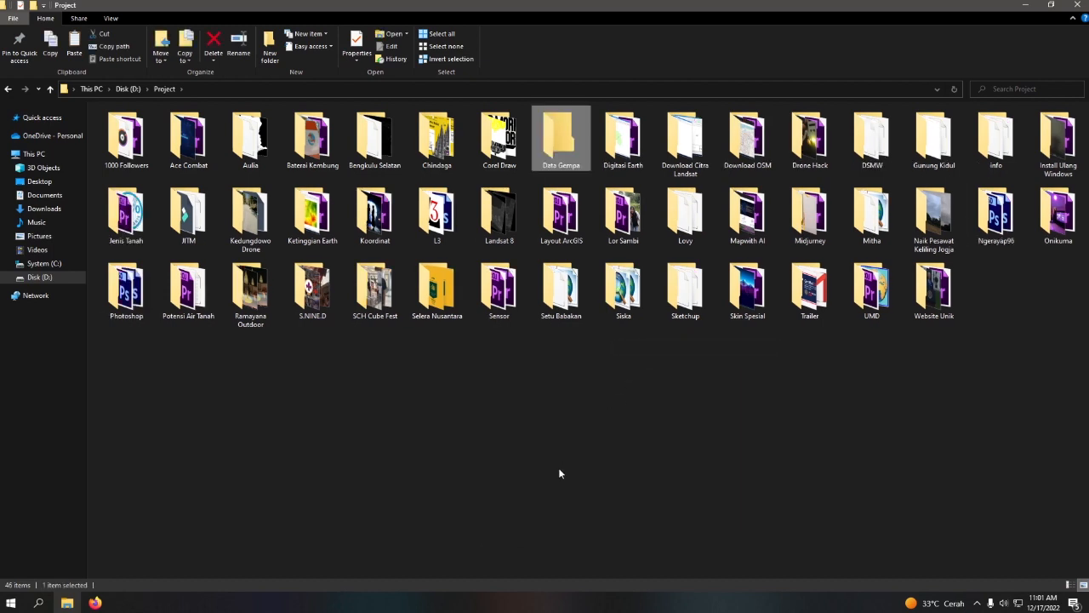
Step: Paste the cut query.csv into the Data Gempa folder and close the folder window
double_click(560, 146)
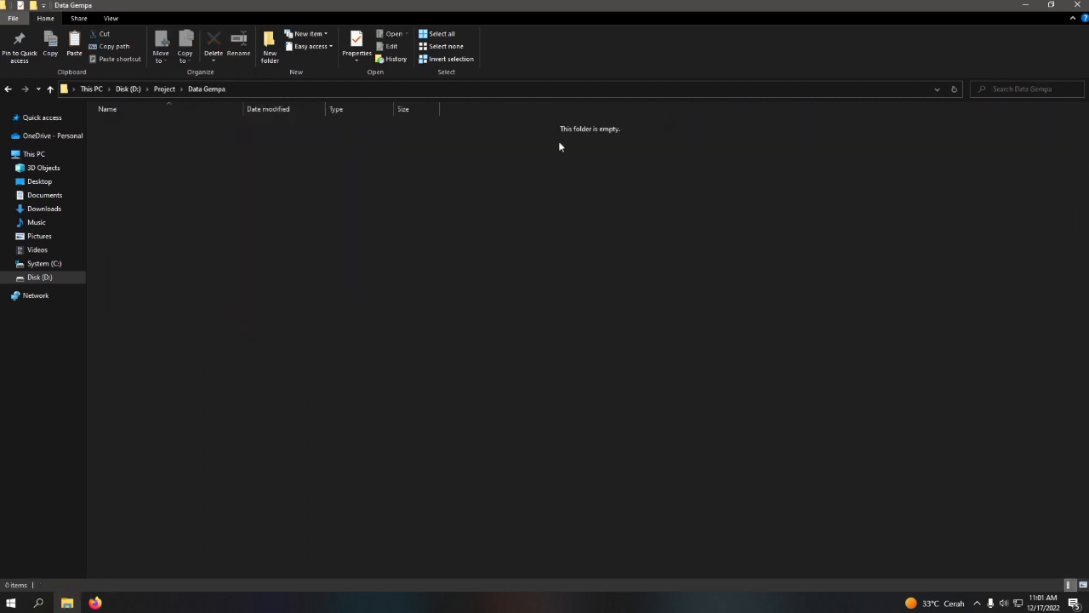
key("ctrl+v")
left_click(335, 235)
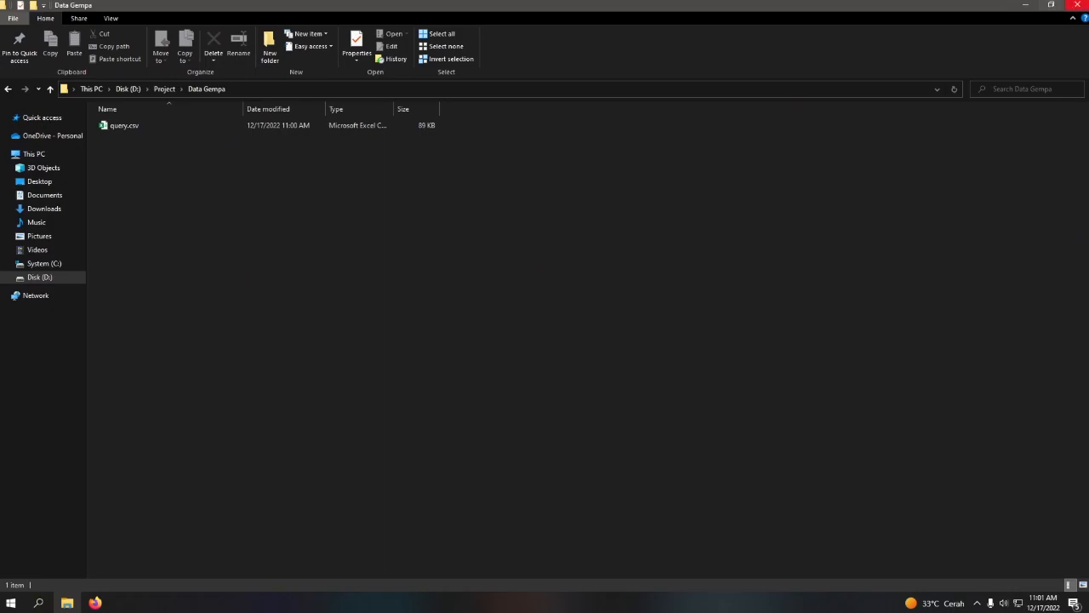
left_click(1076, 4)
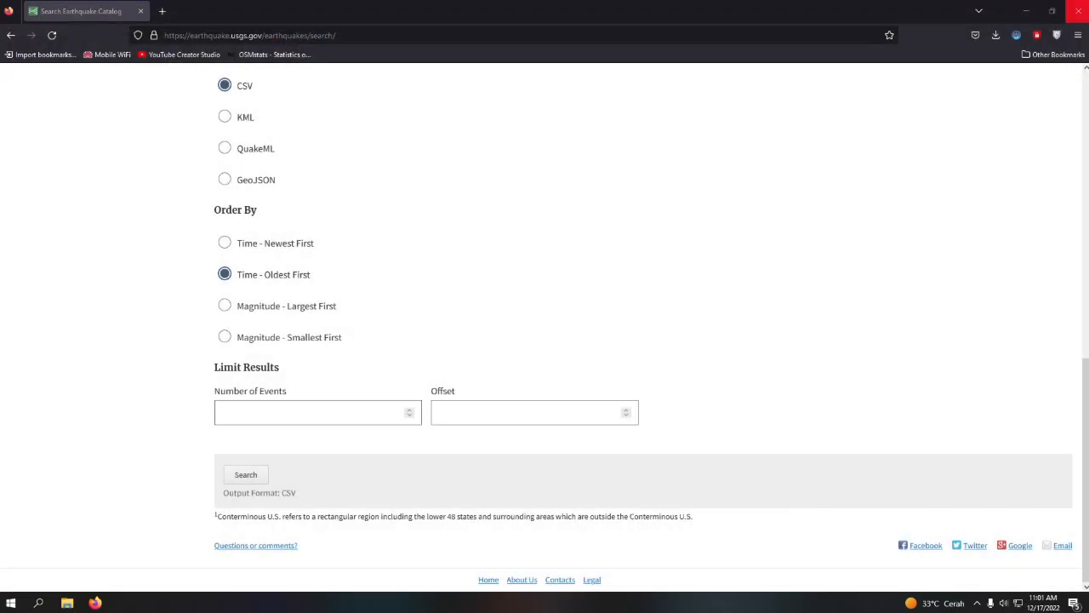
Step: Close the browser, launch ArcMap 10.8 and dismiss its Getting Started dialog to work in an untitled map
left_click(1078, 10)
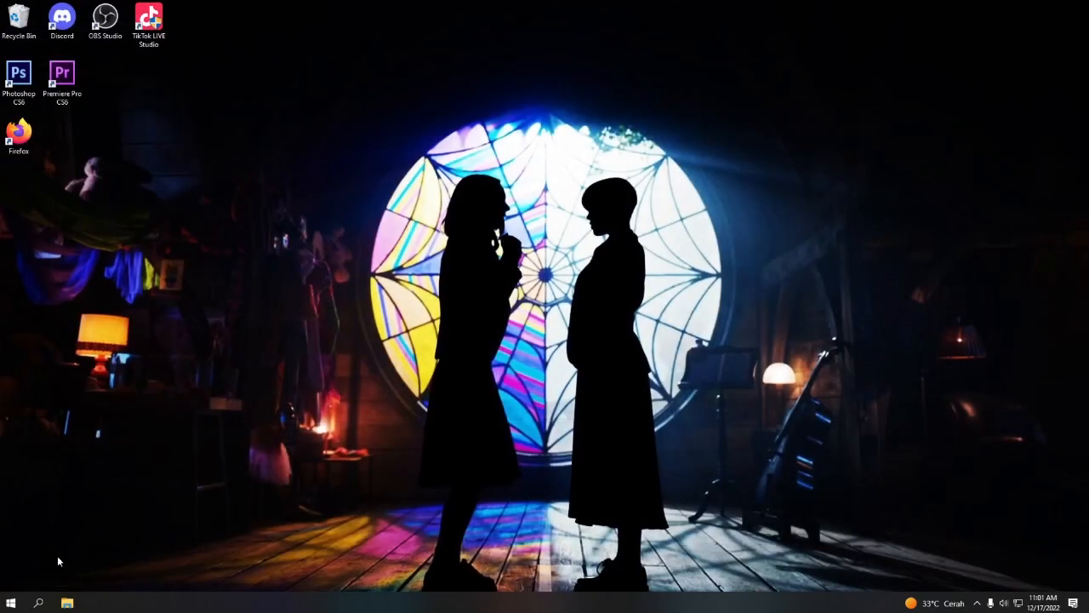
left_click(39, 602)
type("arc")
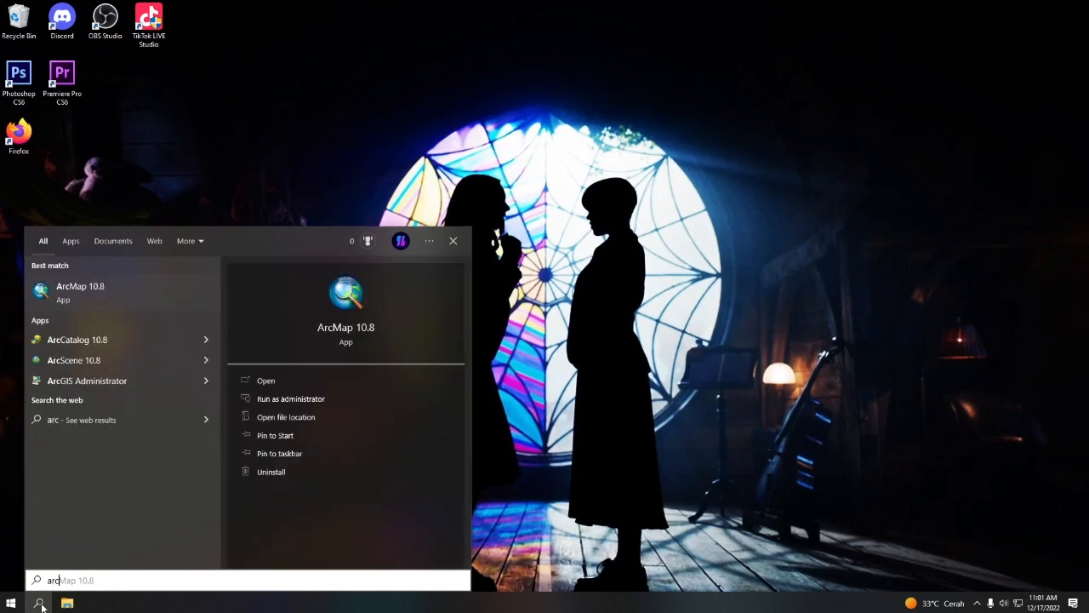
left_click(100, 287)
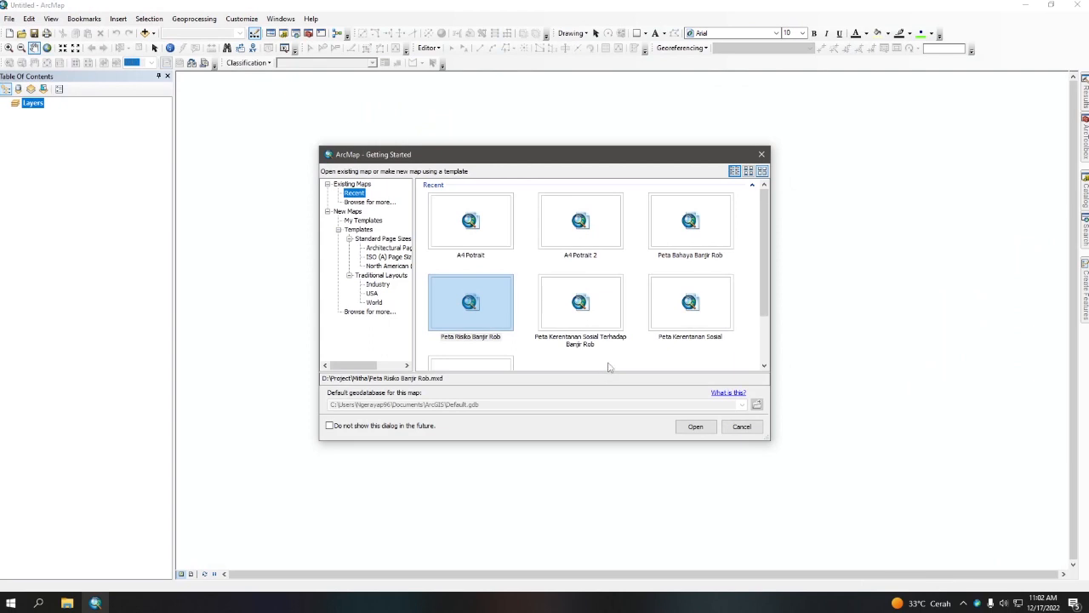
left_click(761, 156)
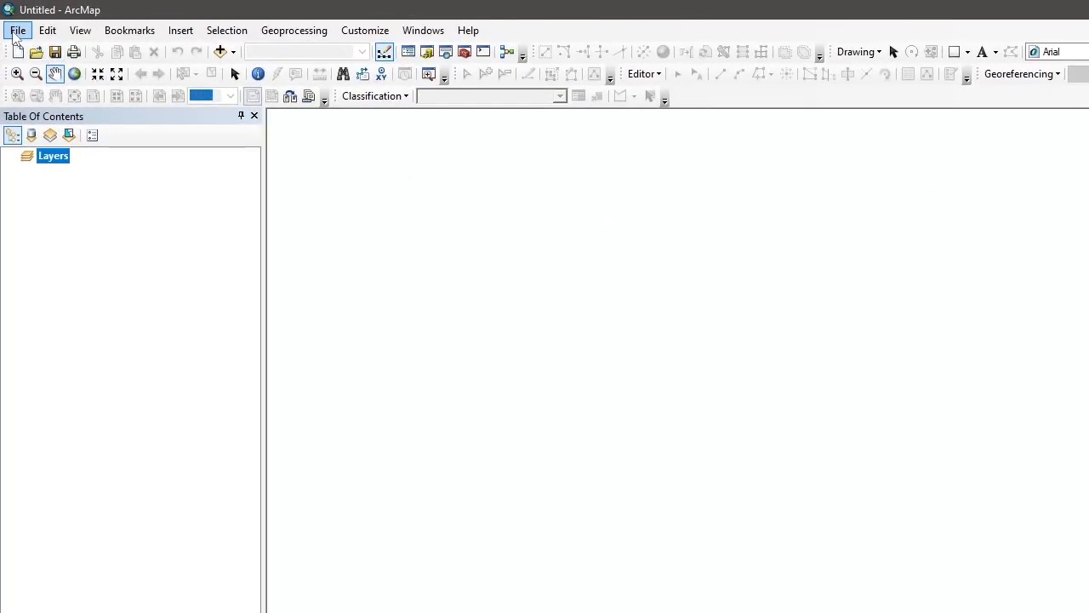
Step: Start Add XY Data and open the file chooser for its coordinate table
left_click(17, 32)
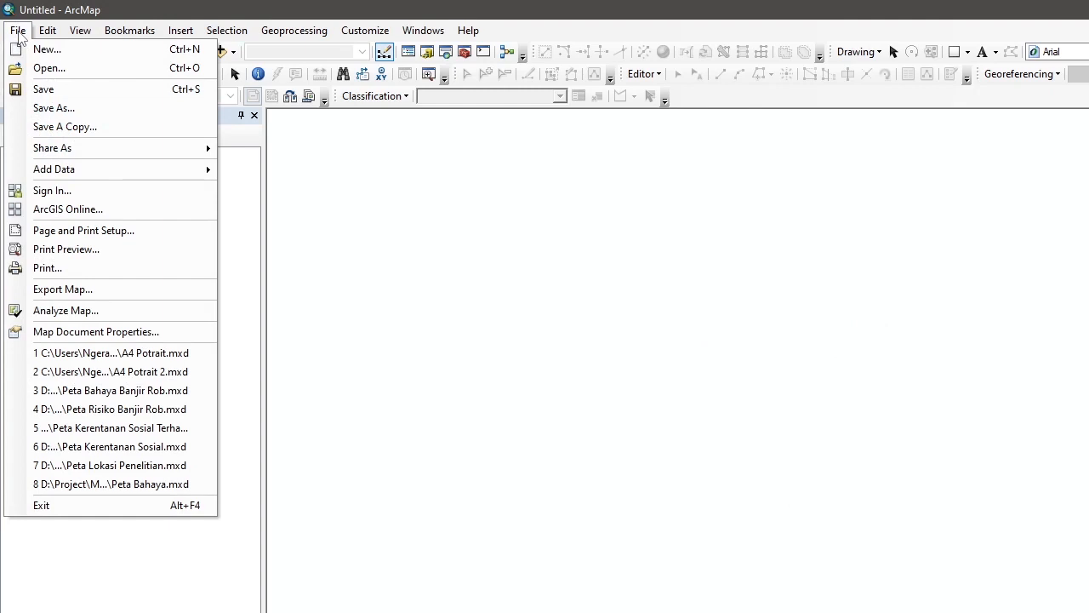
mouse_move(62, 172)
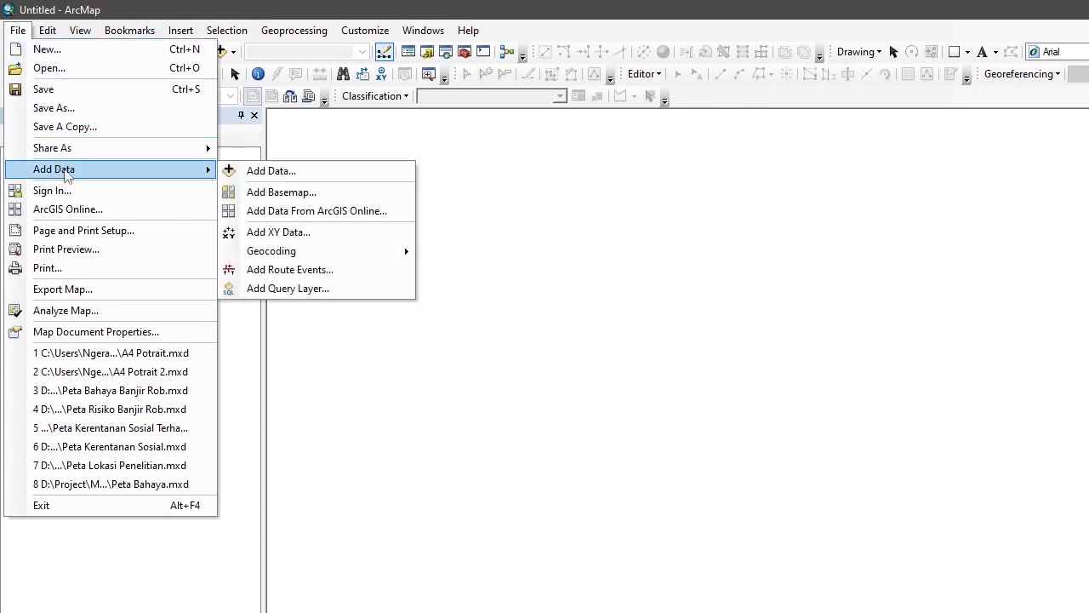
left_click(307, 236)
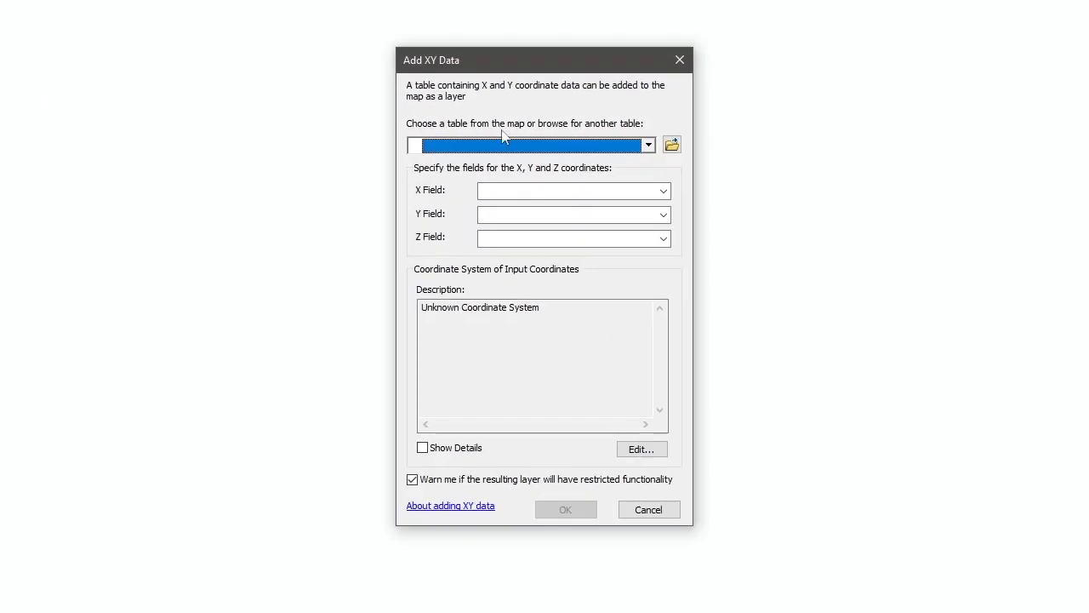
left_click(673, 146)
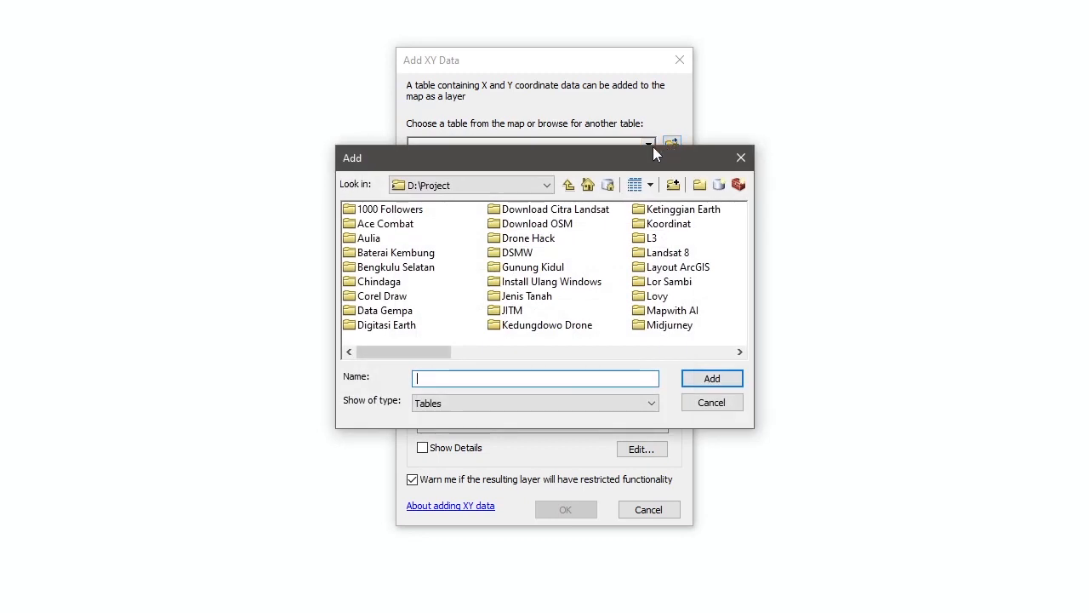
left_click(462, 189)
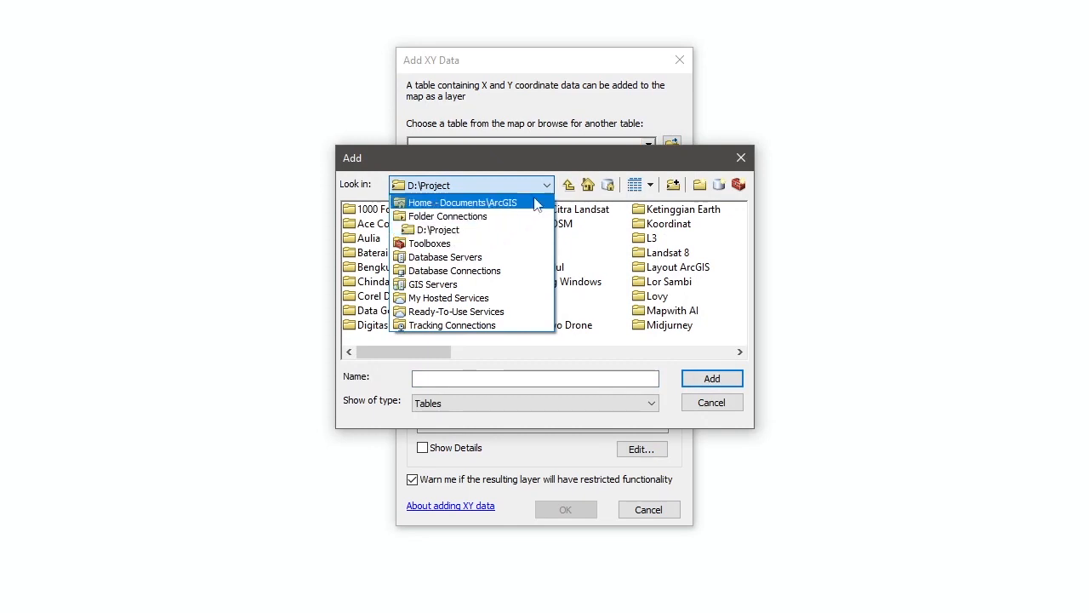
left_click(587, 171)
left_click(678, 188)
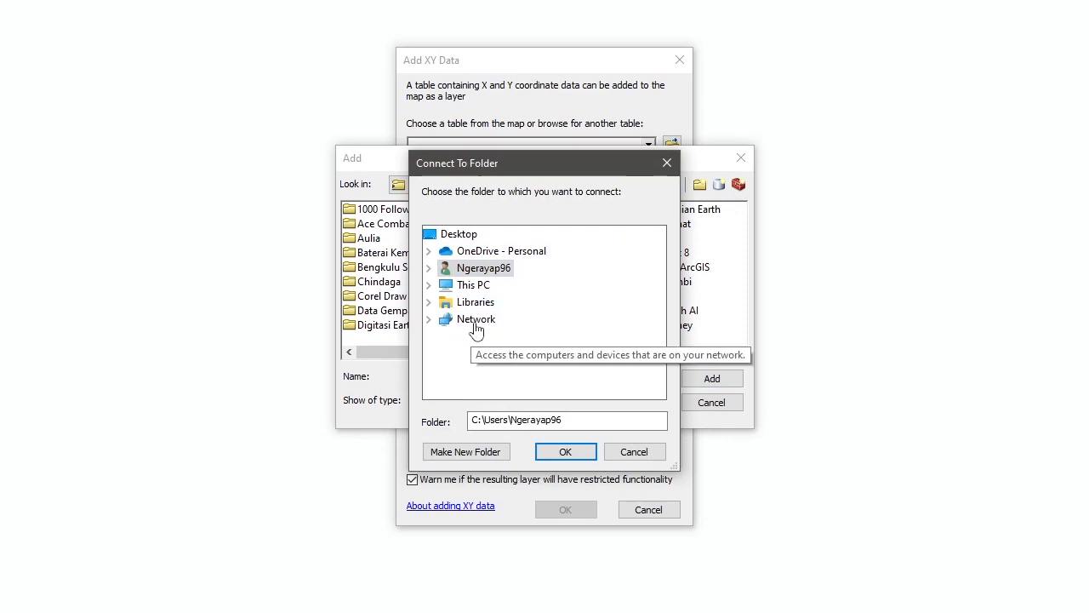
left_click(669, 167)
mouse_move(387, 351)
left_mouse_down()
mouse_move(536, 353)
mouse_move(382, 353)
left_mouse_up()
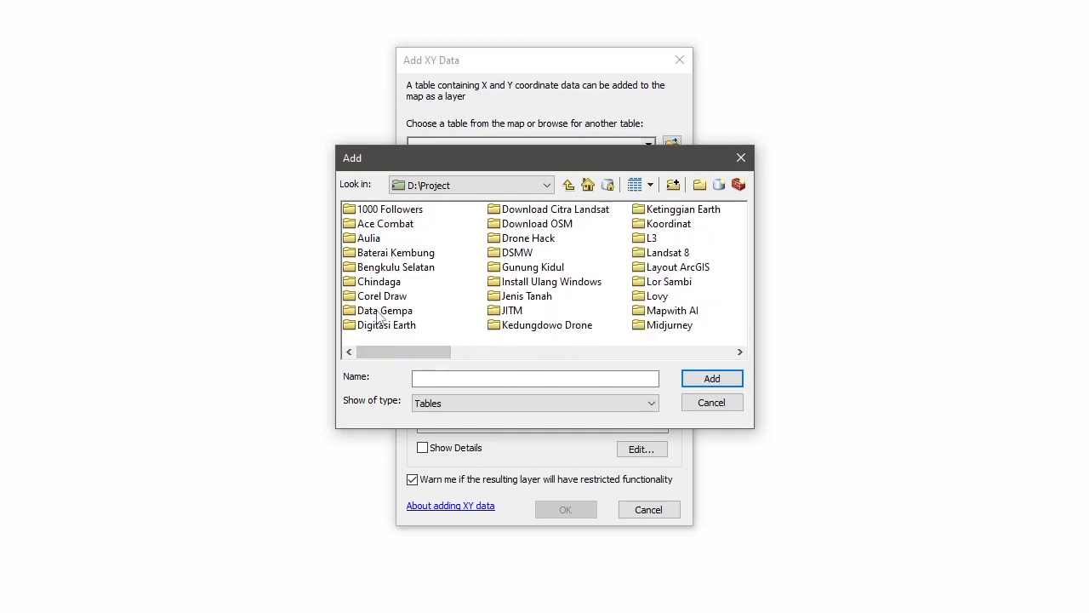
Step: Add query.csv from the Data Gempa folder as an XY layer in WGS 1984, accepting the missing Object-ID notice
double_click(381, 311)
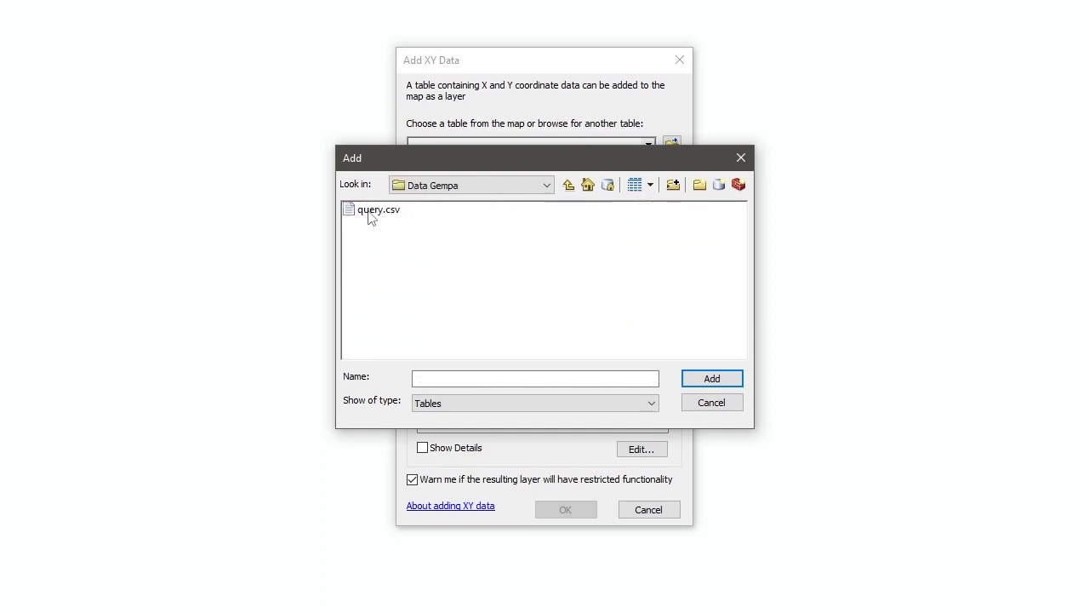
double_click(372, 219)
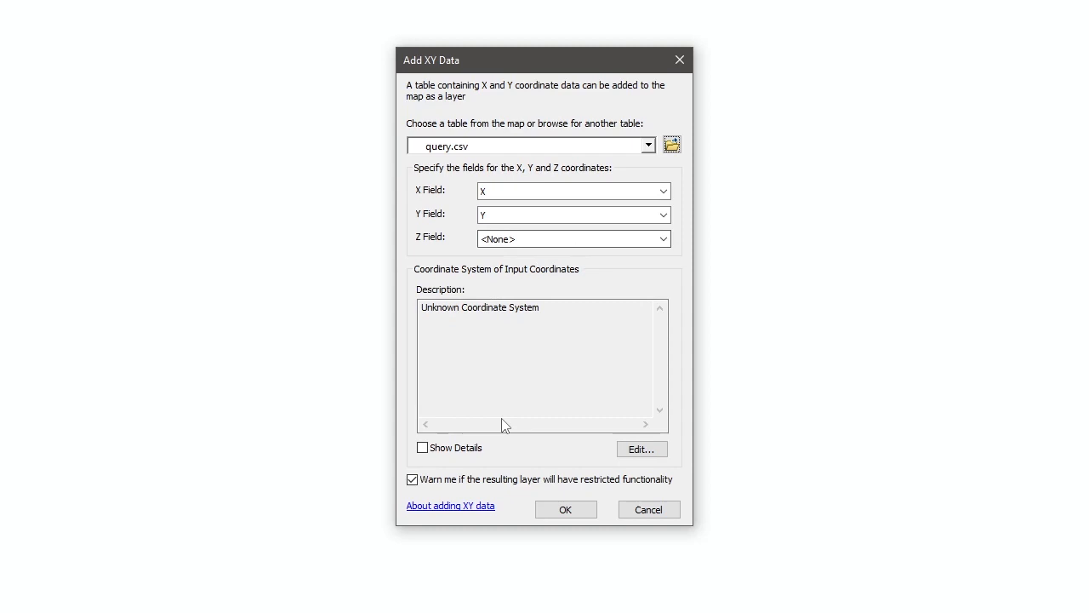
left_click(641, 449)
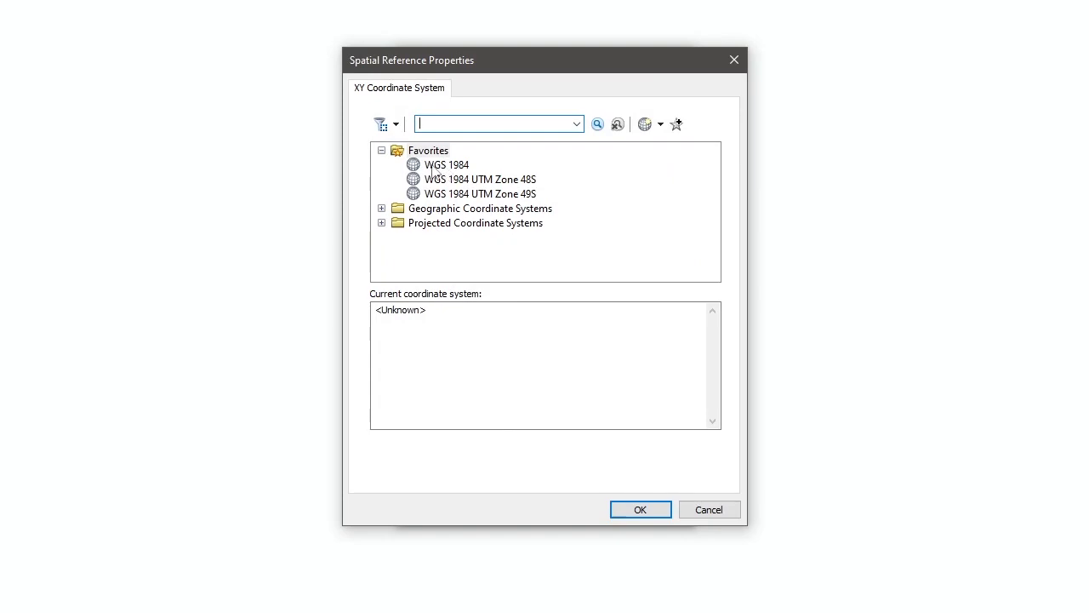
left_click(447, 167)
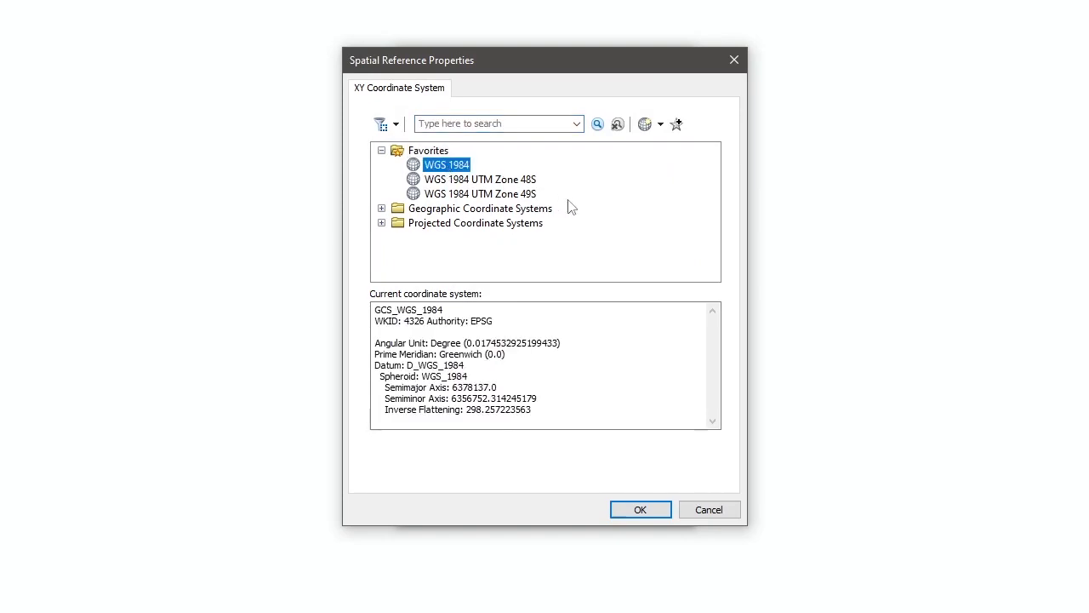
left_click(634, 509)
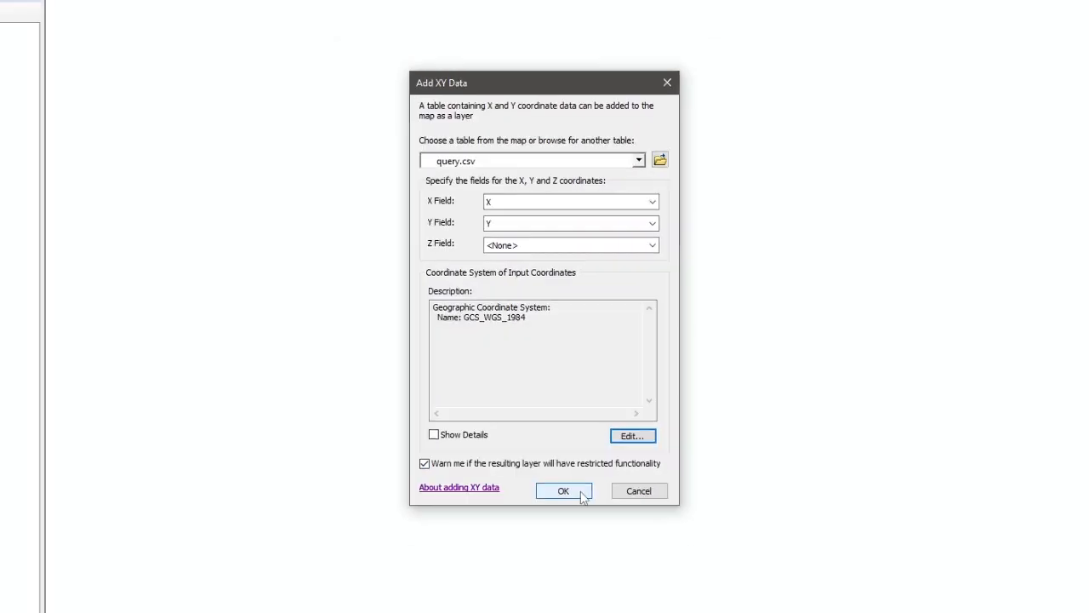
left_click(578, 494)
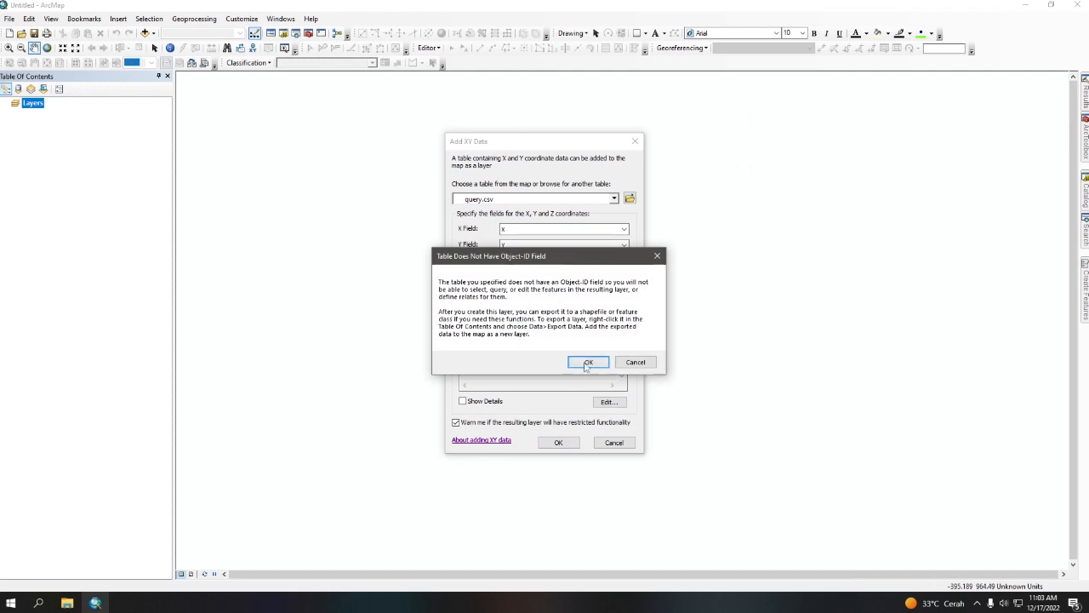
left_click(588, 364)
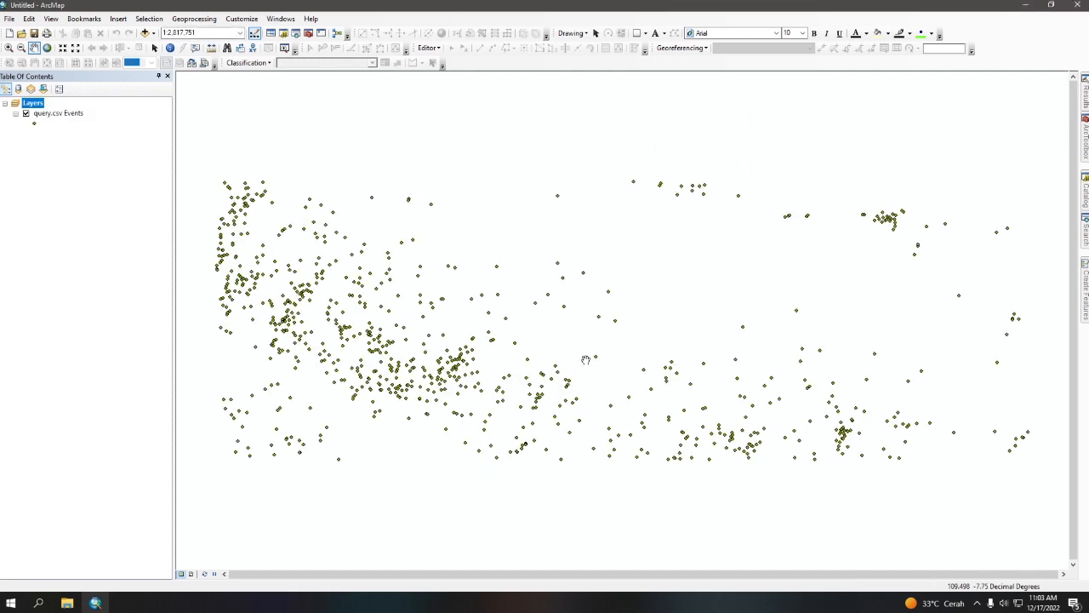
left_click_drag(585, 360, 583, 376)
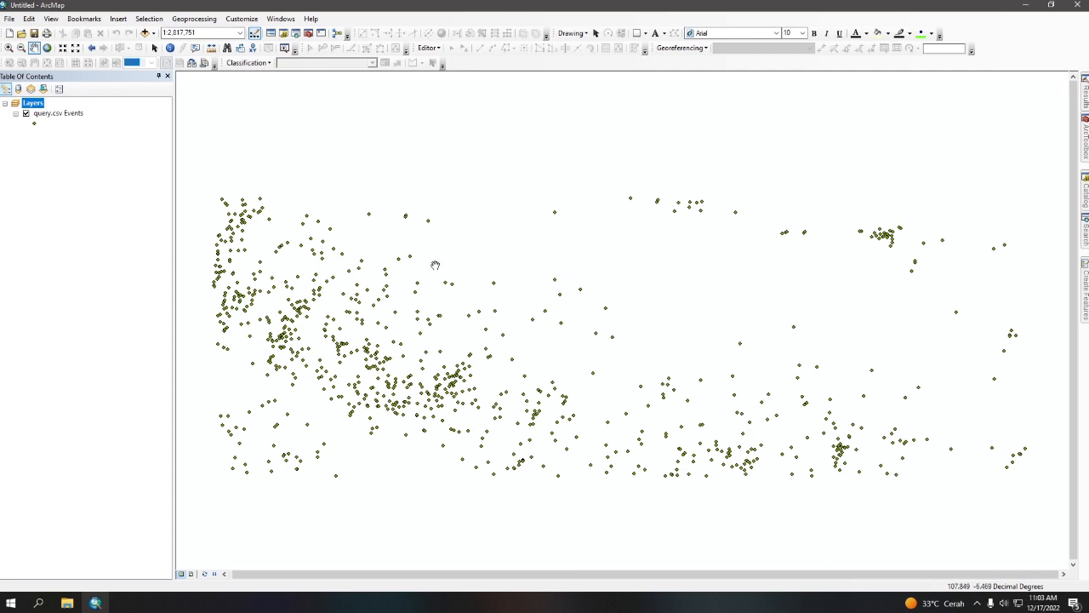
Step: Examine the attribute table of the query.csv Events layer across all its columns and close it
right_click(51, 116)
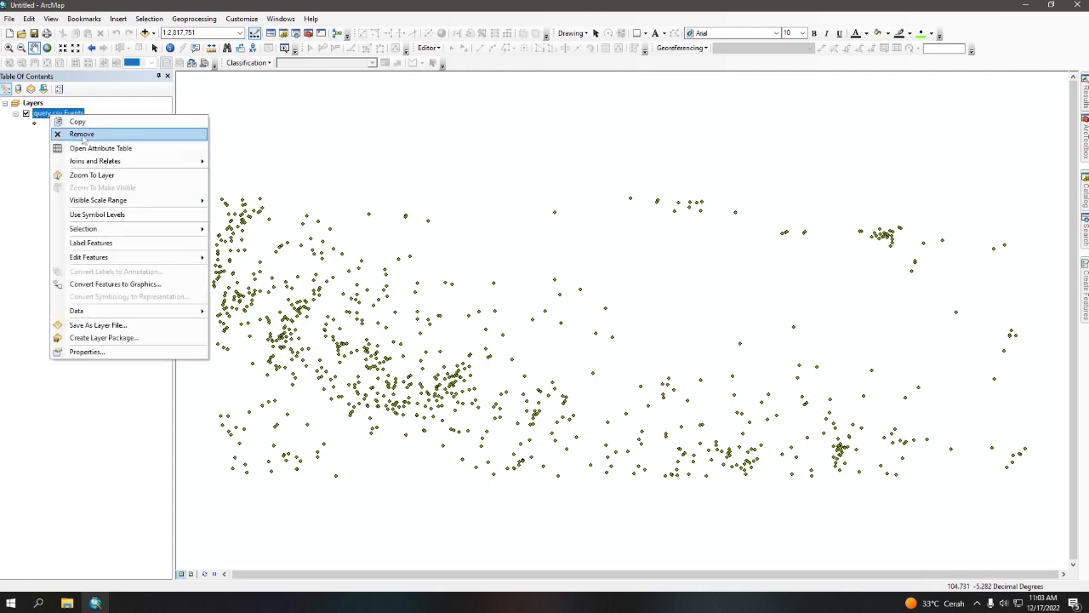
left_click(102, 149)
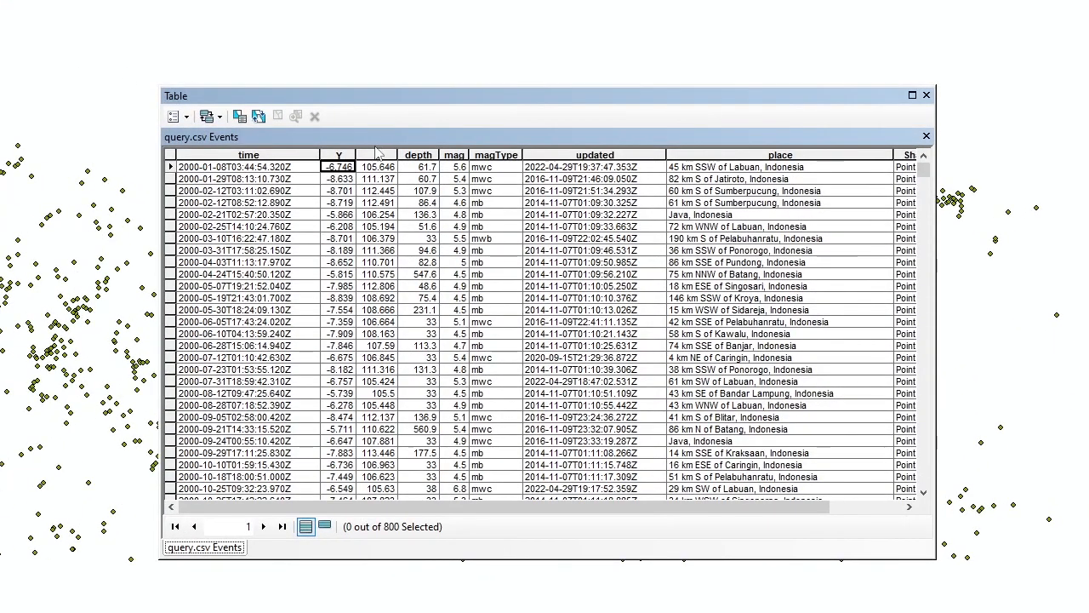
left_click_drag(297, 508, 404, 510)
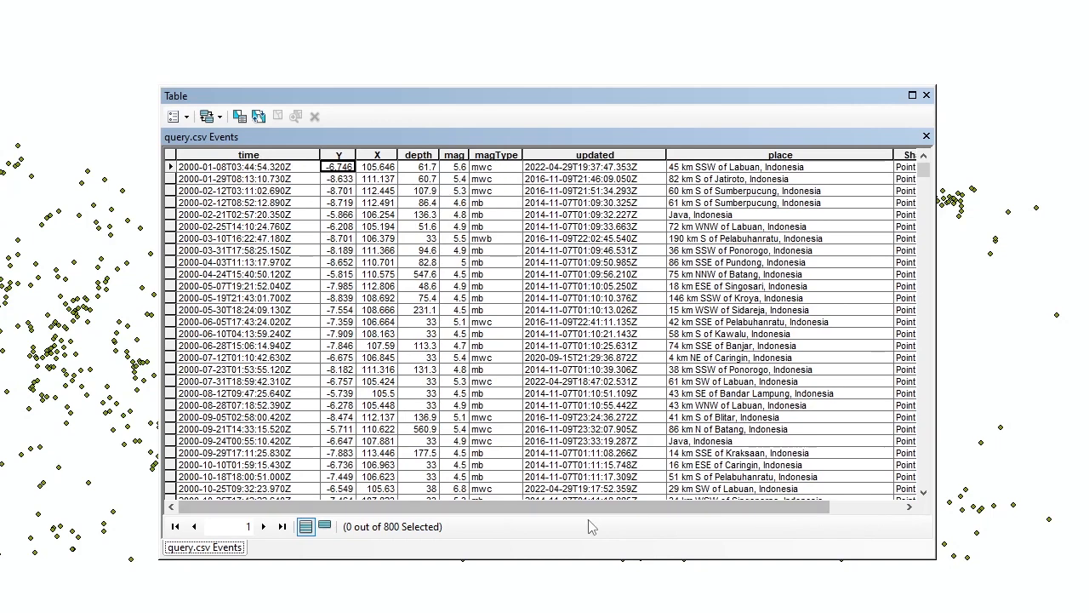
left_click_drag(589, 508, 647, 509)
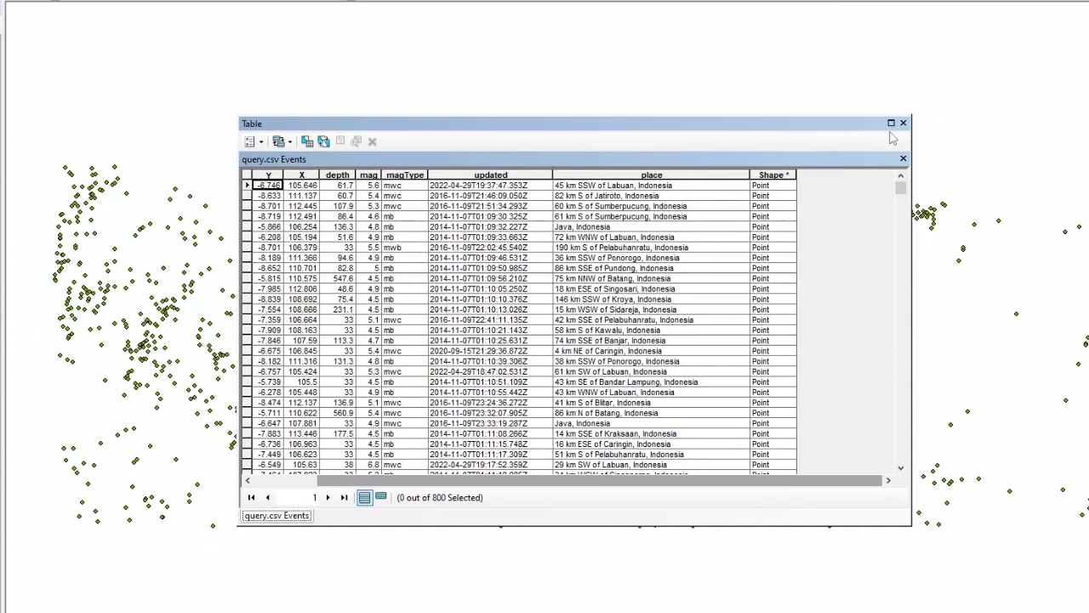
left_click(902, 122)
Step: Add INDONESIA_KAB.shp from the Lovy folder in D:\Project to the map beneath the earthquake points
left_click_drag(505, 237, 526, 251)
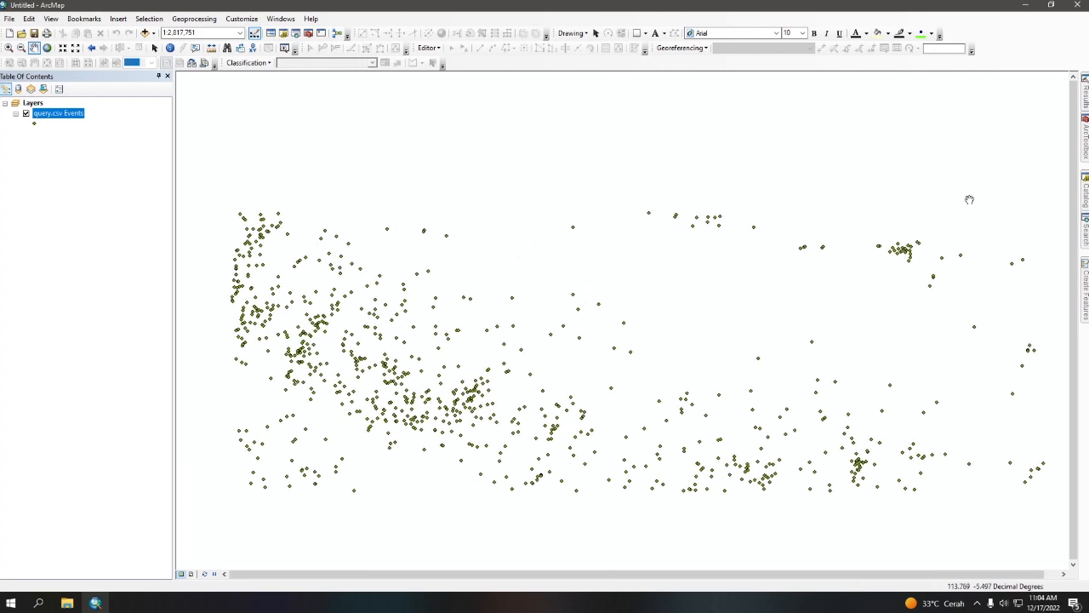
left_click_drag(501, 267, 493, 253)
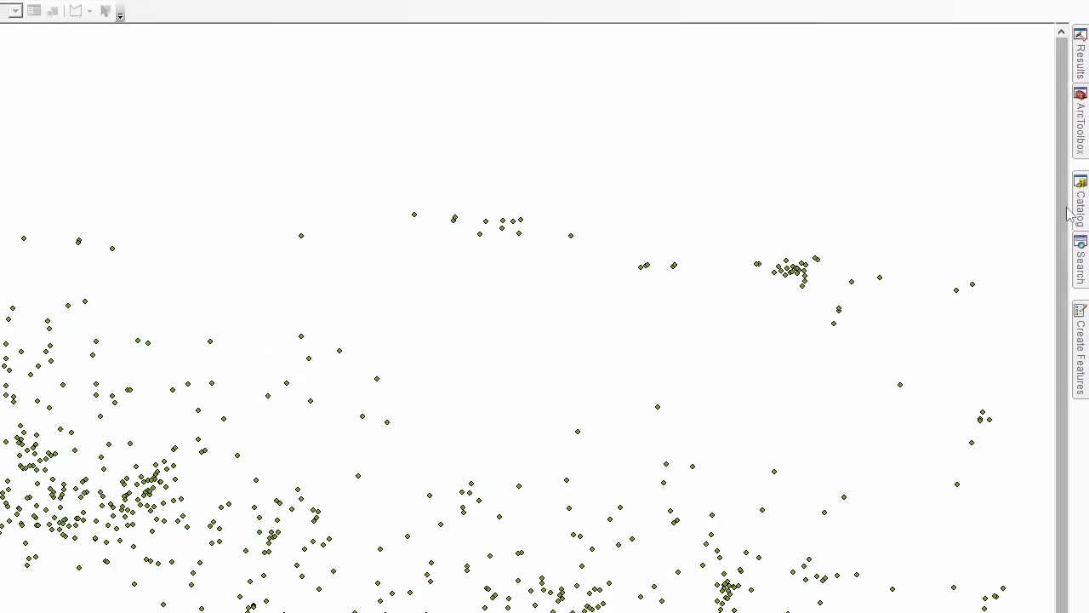
left_click(1080, 215)
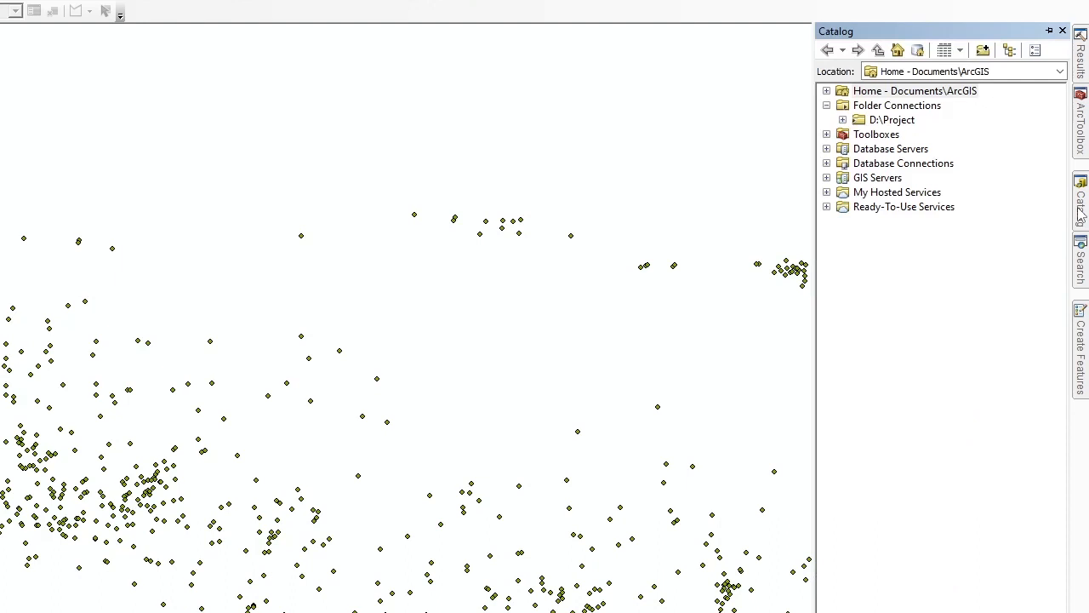
left_click(843, 121)
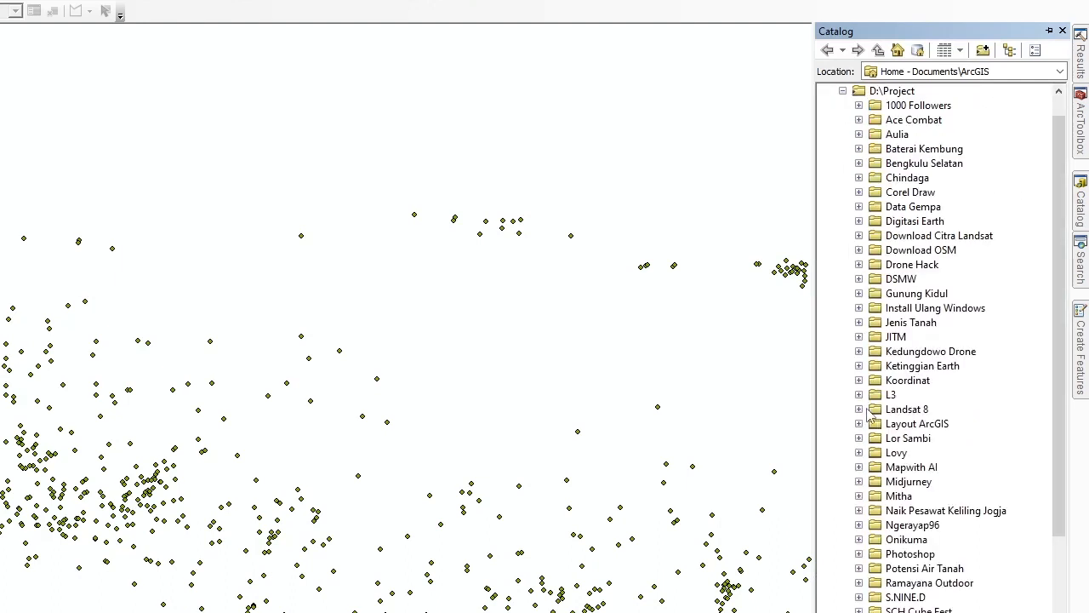
left_click(858, 451)
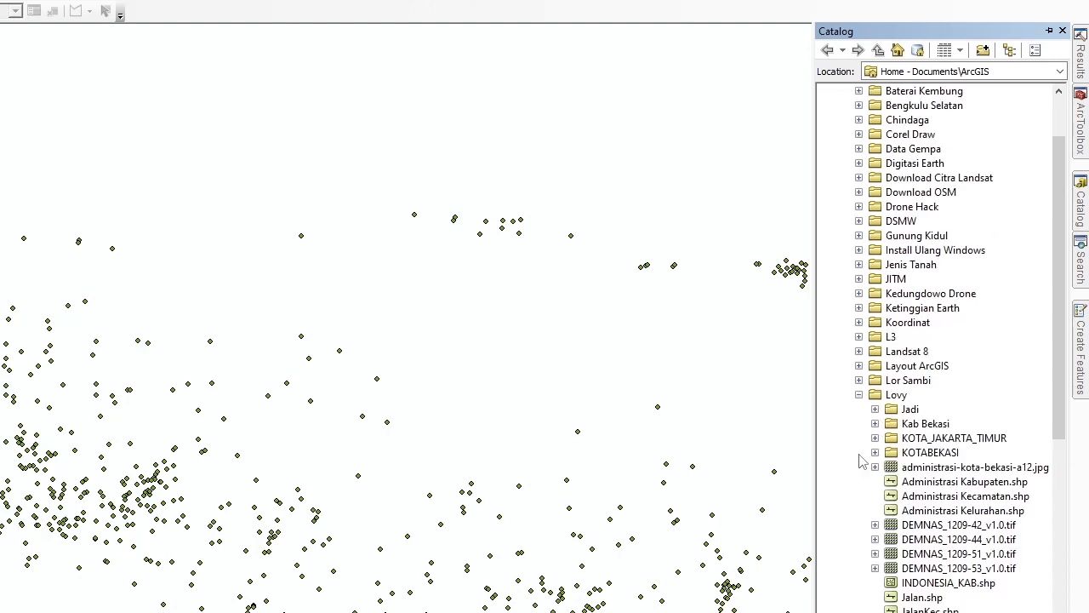
left_click_drag(935, 582, 626, 536)
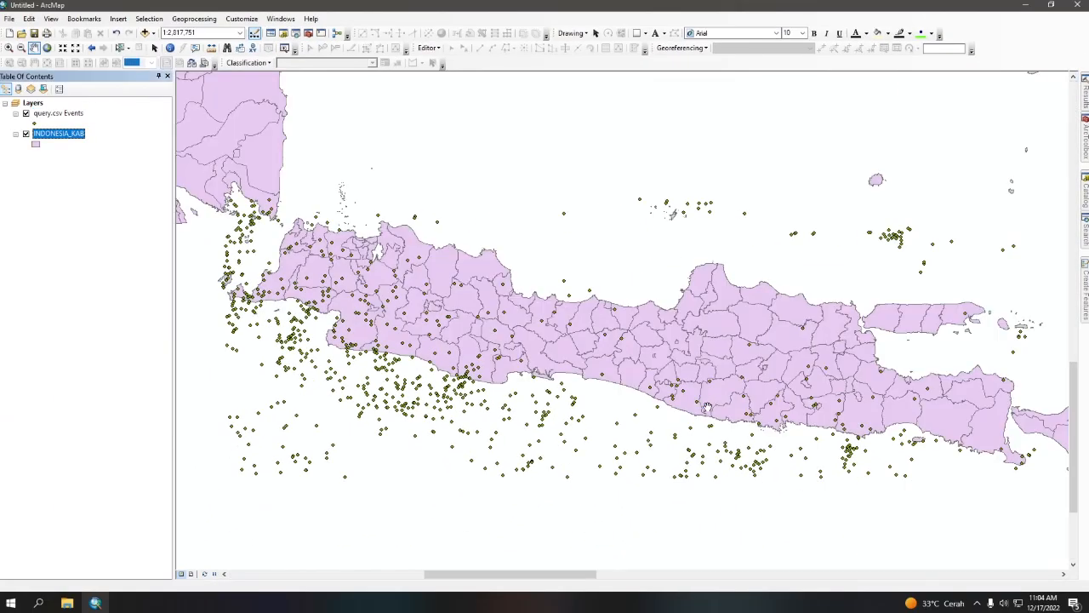
left_click_drag(807, 251, 789, 282)
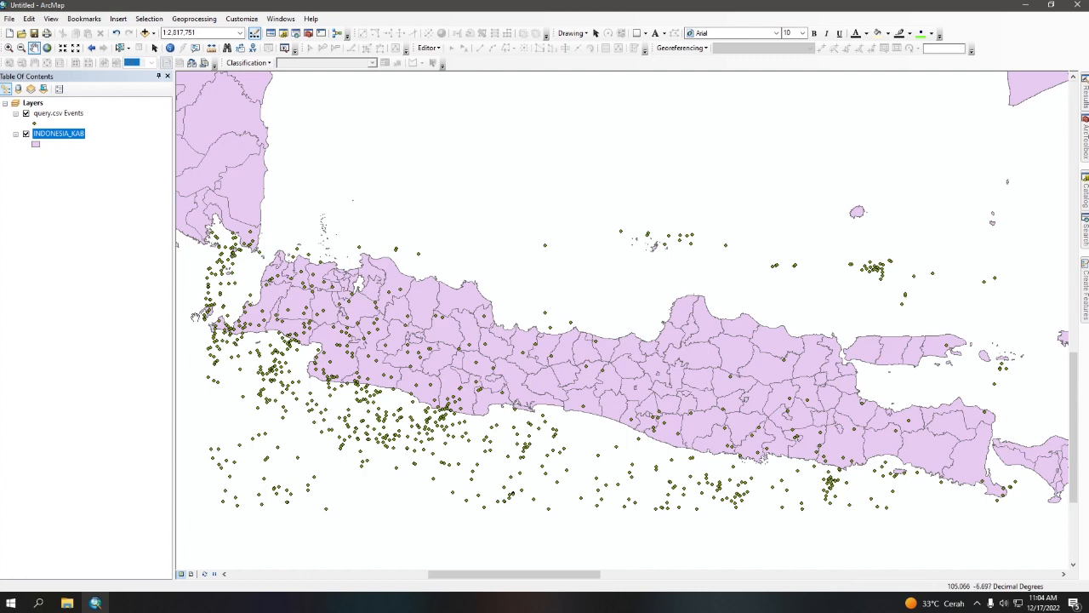
Step: Change the query.csv Events point symbol to Circle 2 in red
left_click(34, 124)
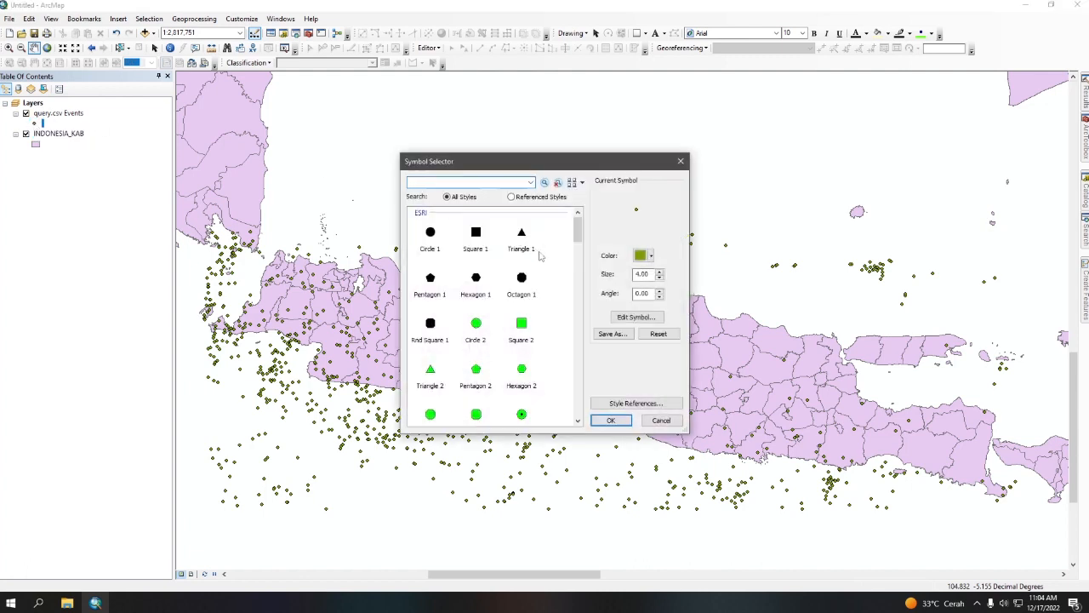
left_click(477, 324)
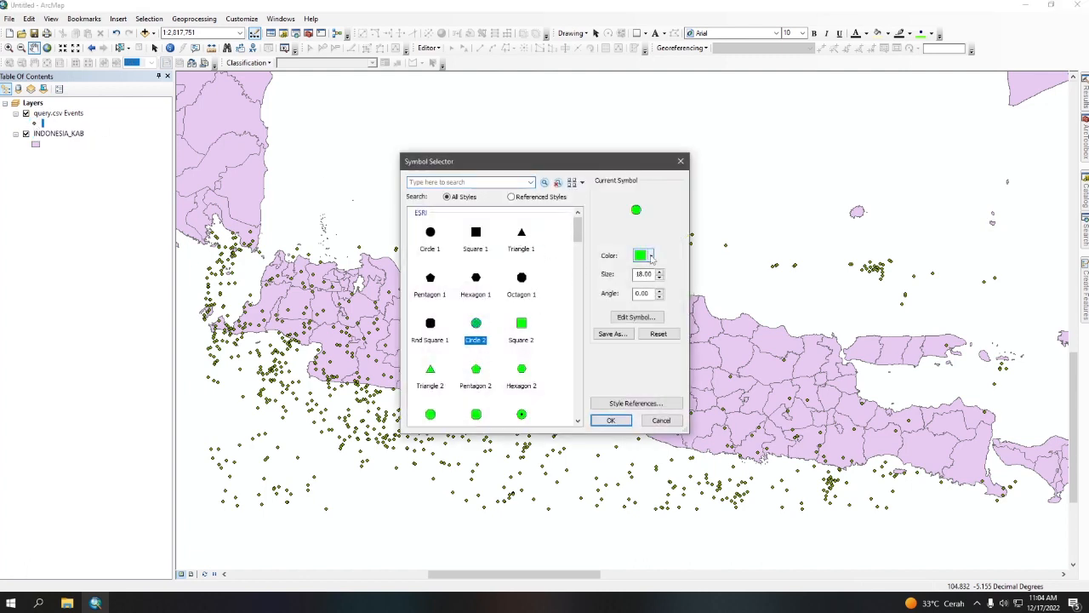
left_click(642, 255)
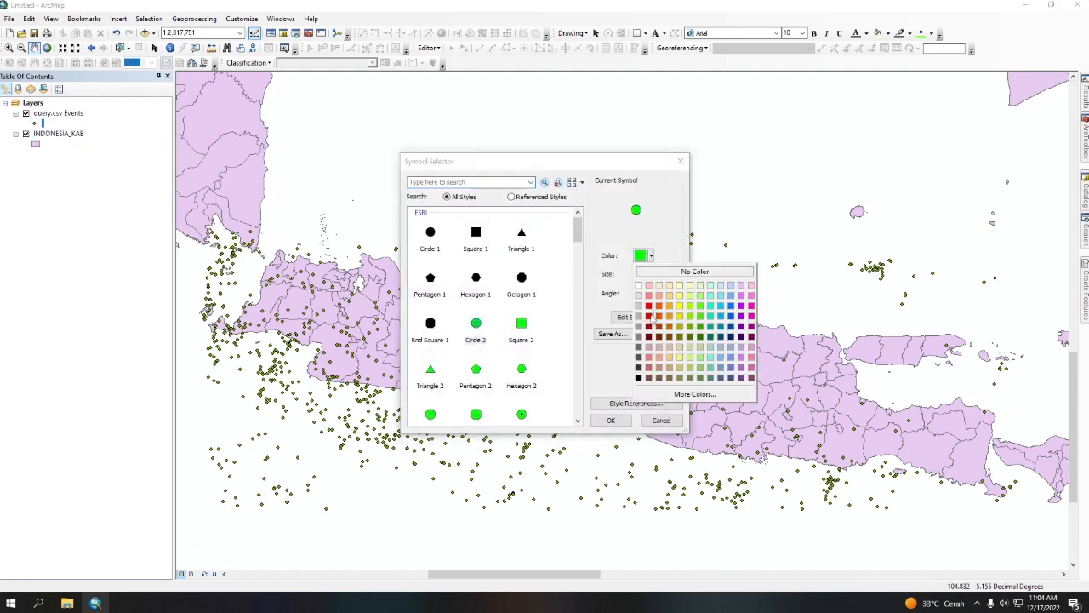
left_click(649, 306)
left_click(610, 420)
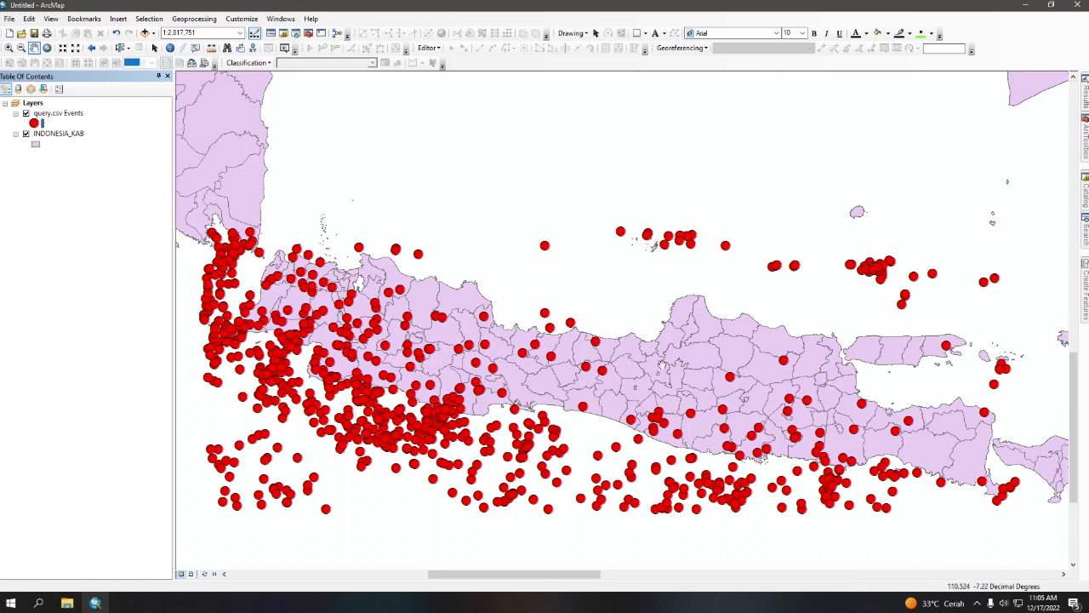
Step: Hide the INDONESIA_KAB layer and add the Imagery basemap under the earthquake points
left_click(509, 290)
scroll(509, 283, "down", 1)
left_click_drag(778, 351, 668, 319)
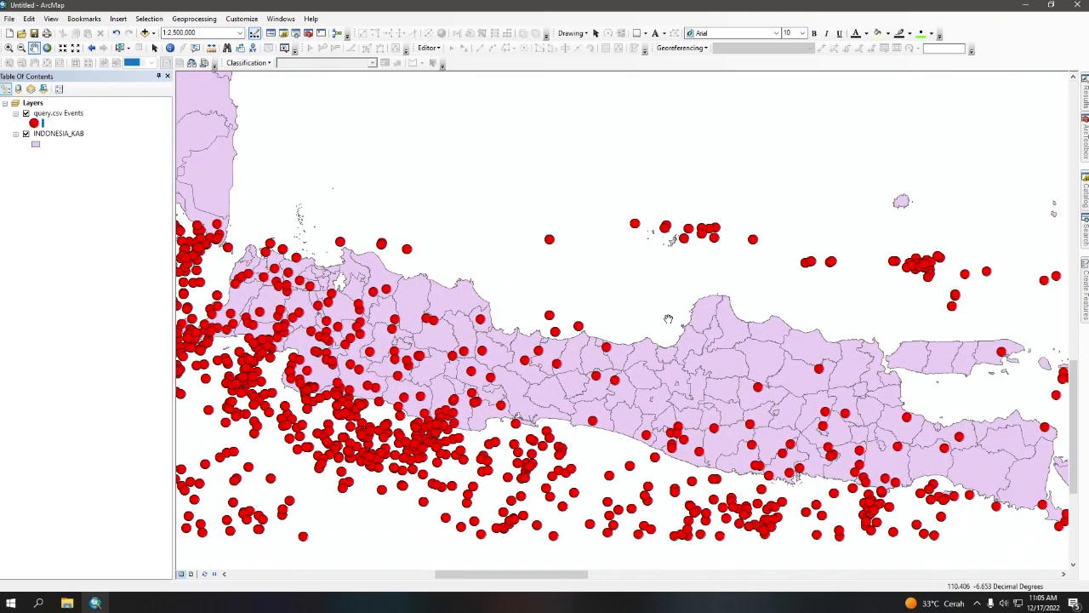
scroll(668, 320, "up", 1)
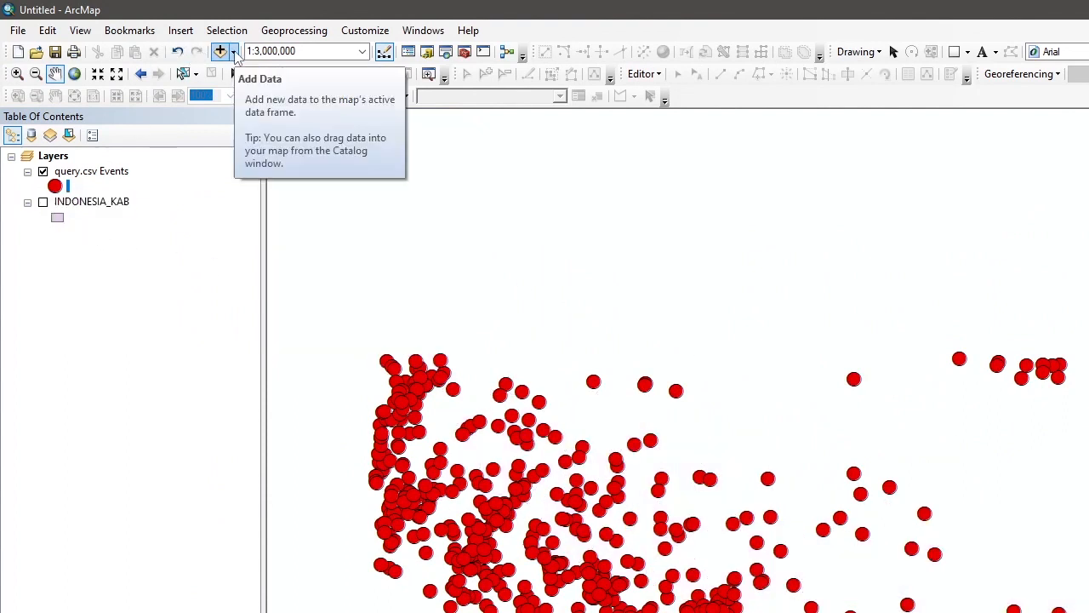
left_click(234, 53)
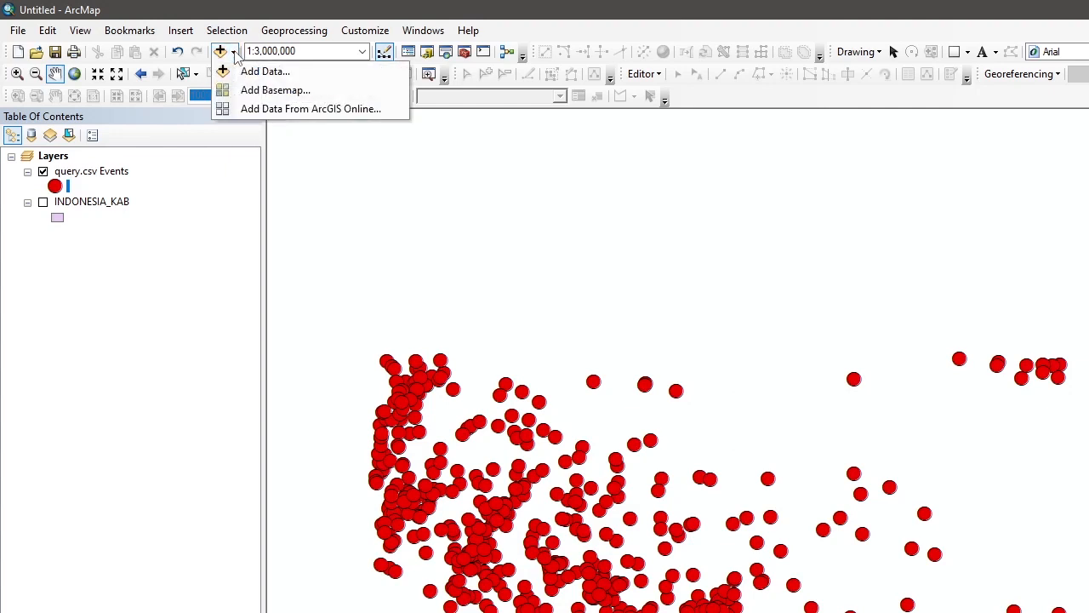
left_click(272, 90)
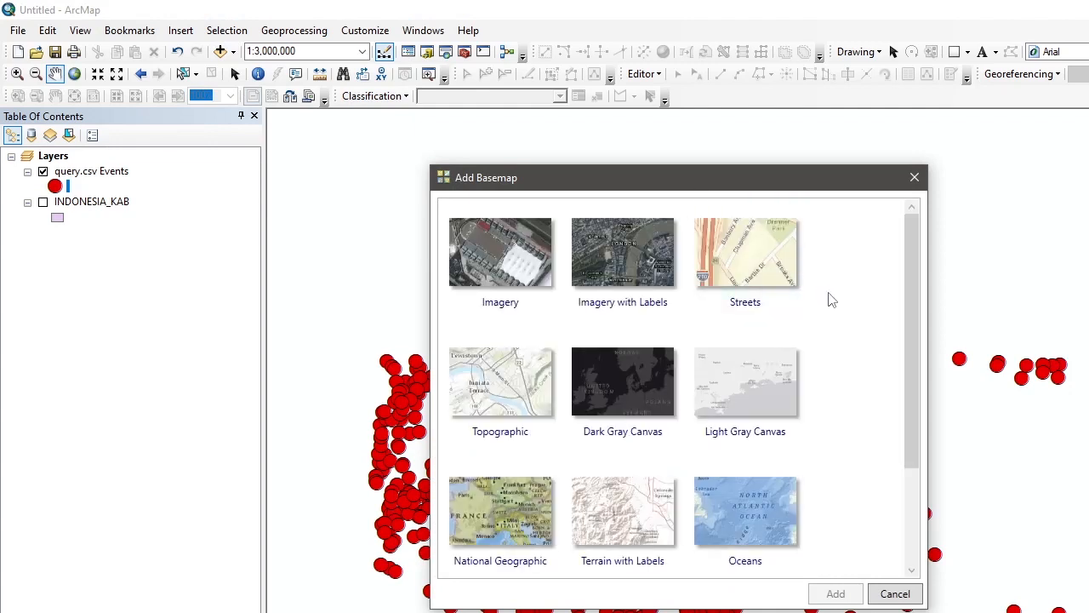
left_click(488, 266)
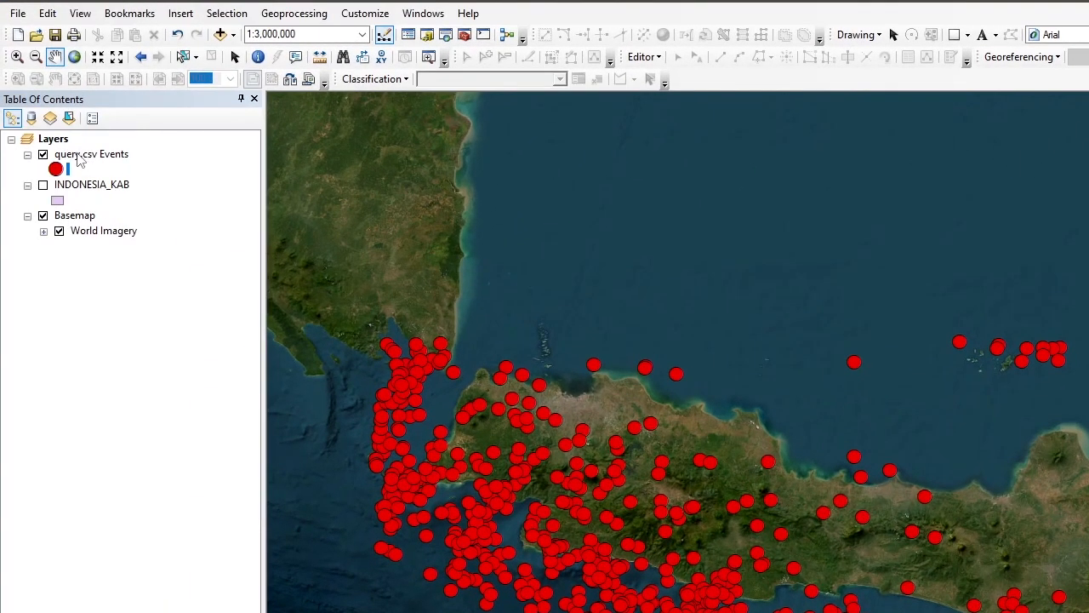
Step: Start exporting all features of the query.csv Events layer and choose D:\Project\Data Gempa as the shapefile's destination
right_click(80, 157)
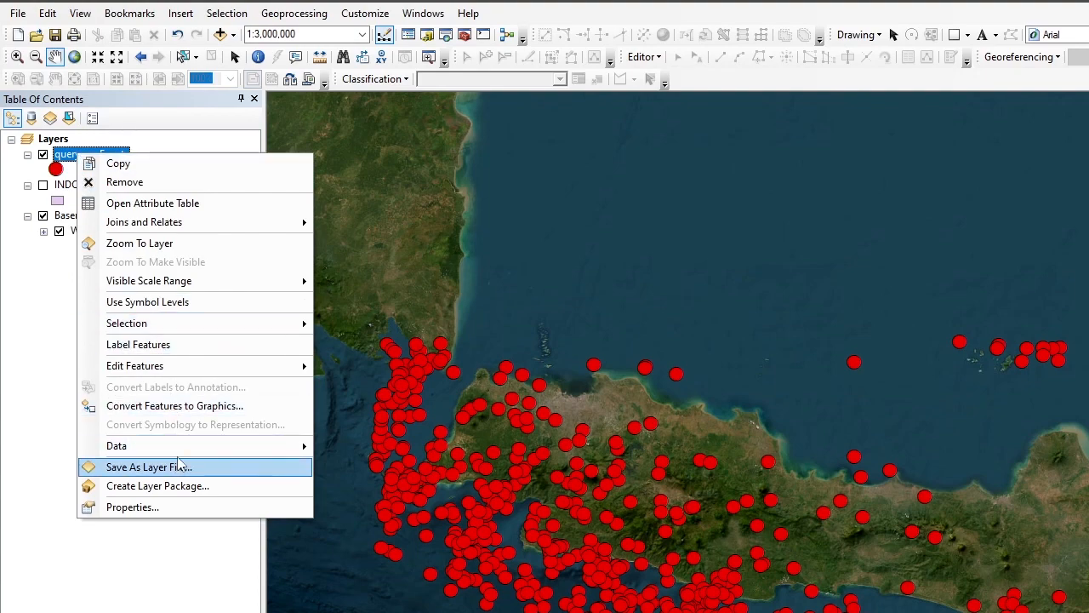
mouse_move(184, 451)
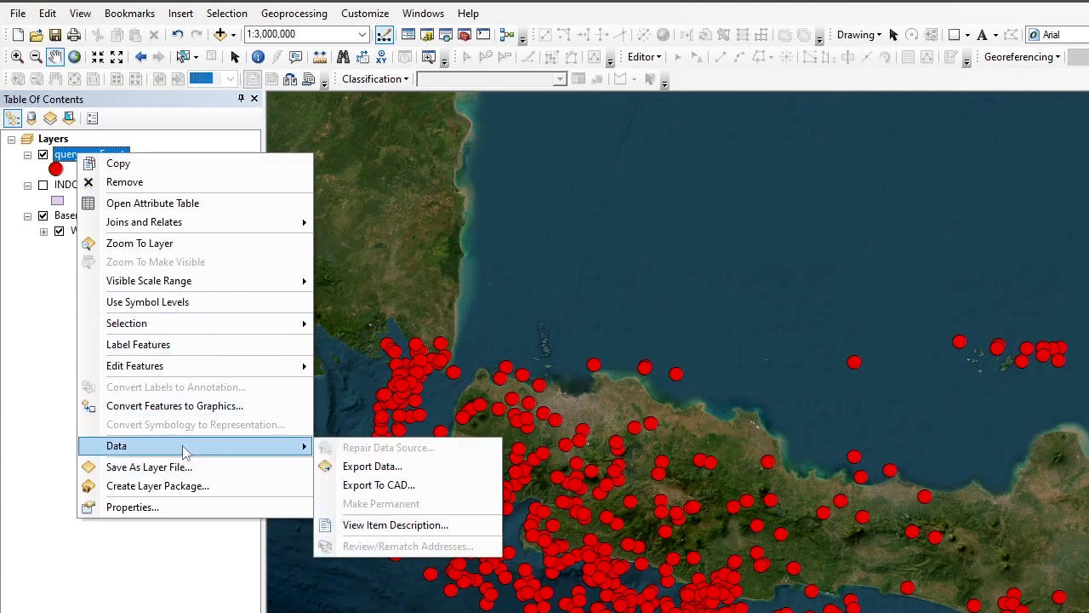
left_click(360, 471)
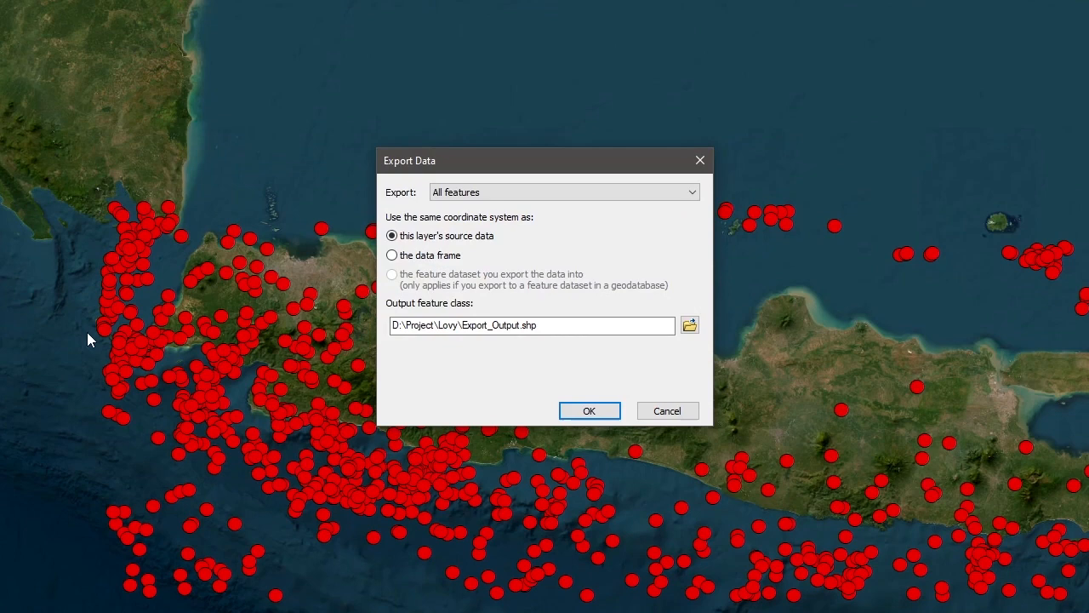
left_click(689, 326)
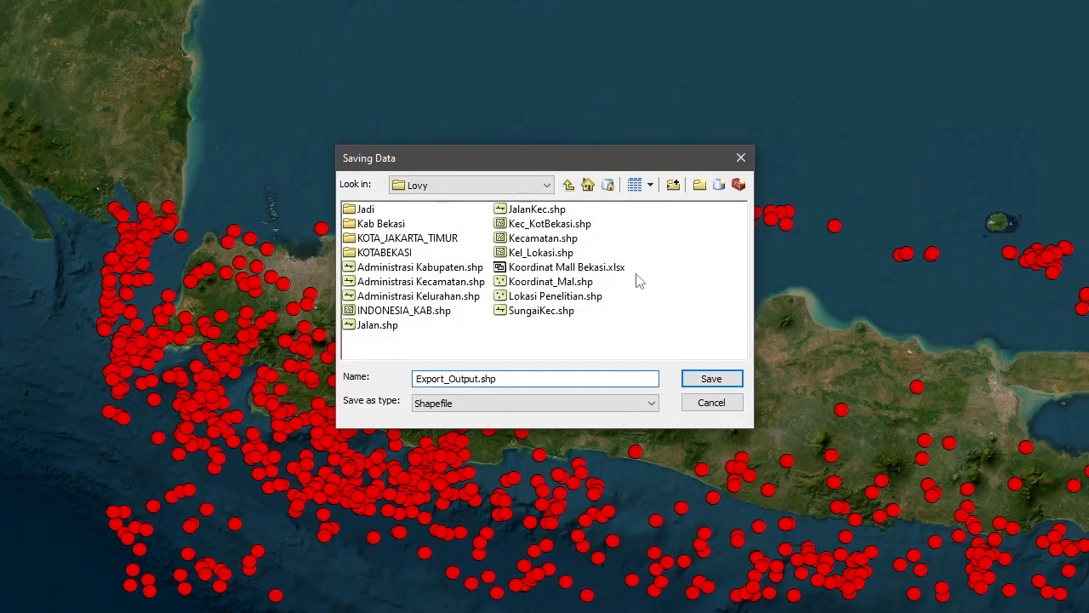
left_click(546, 184)
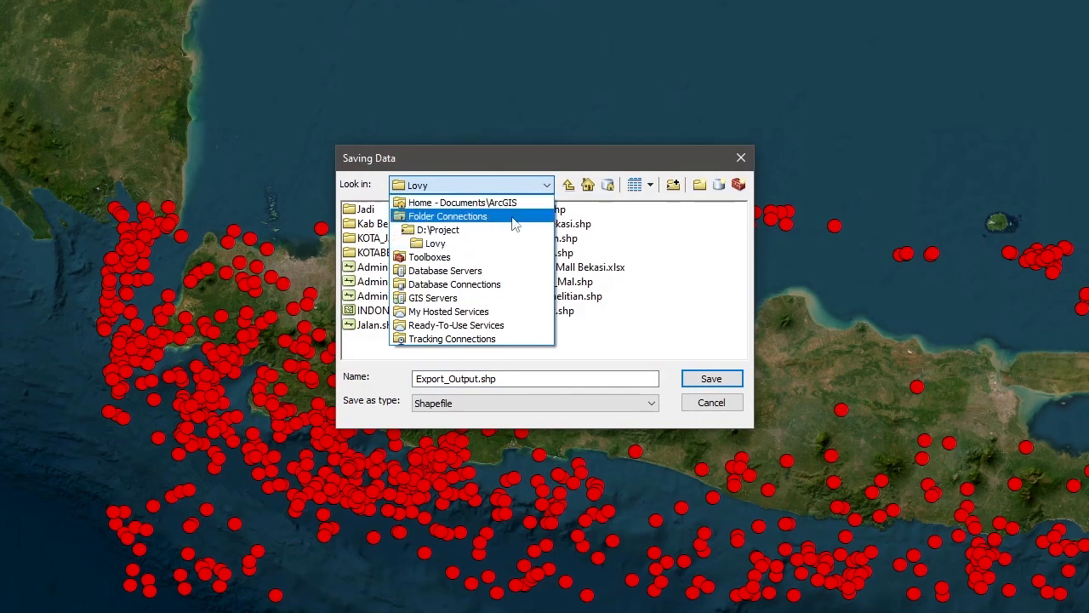
left_click(504, 236)
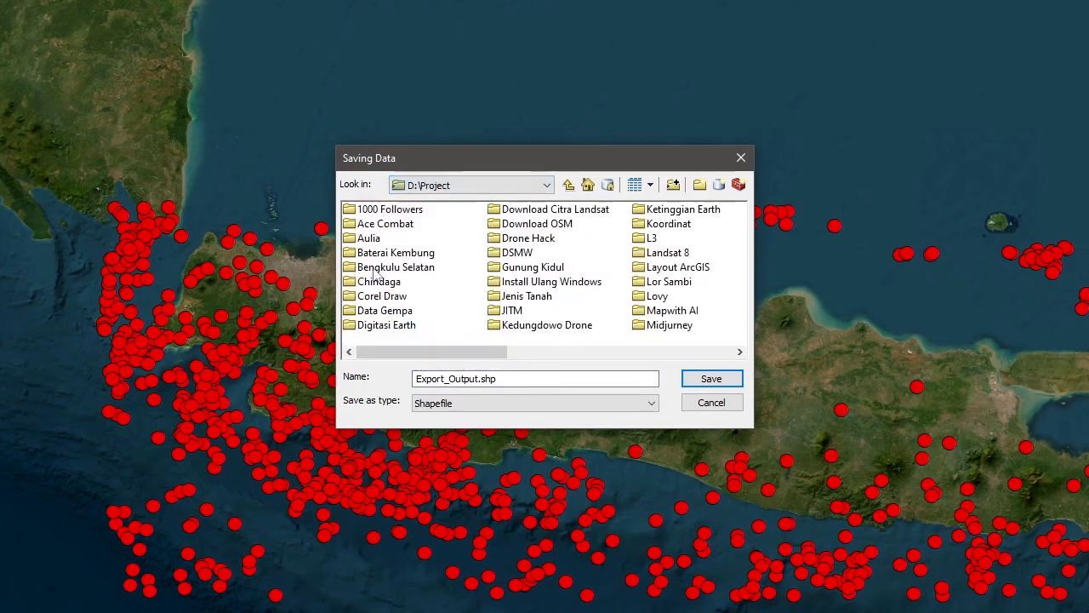
double_click(385, 311)
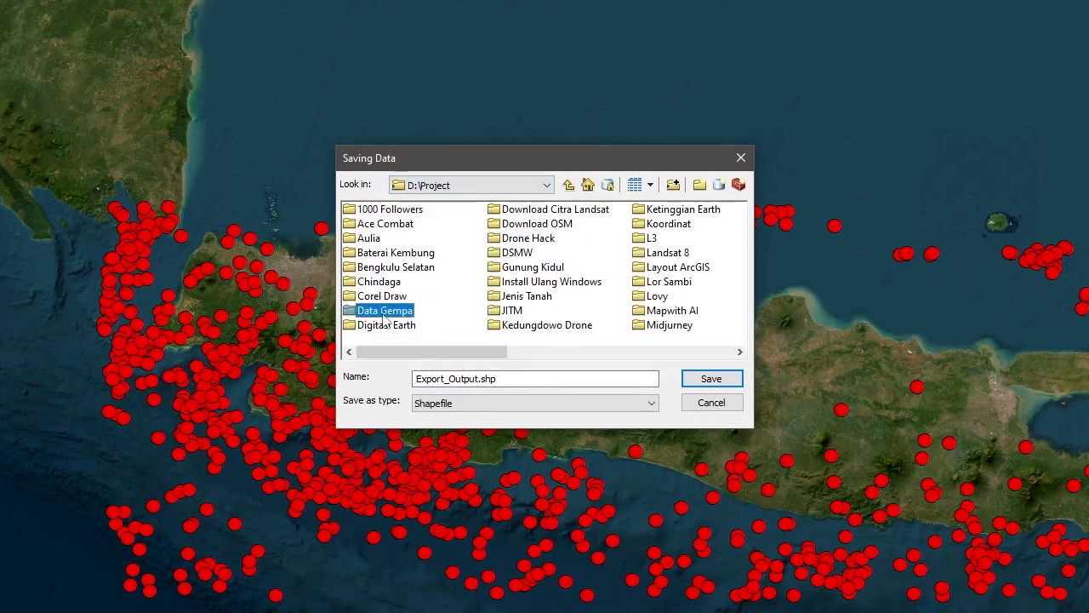
Step: Name the output Gempa_Jawa.shp, run the export and decline adding the exported data to the map
left_click(481, 381)
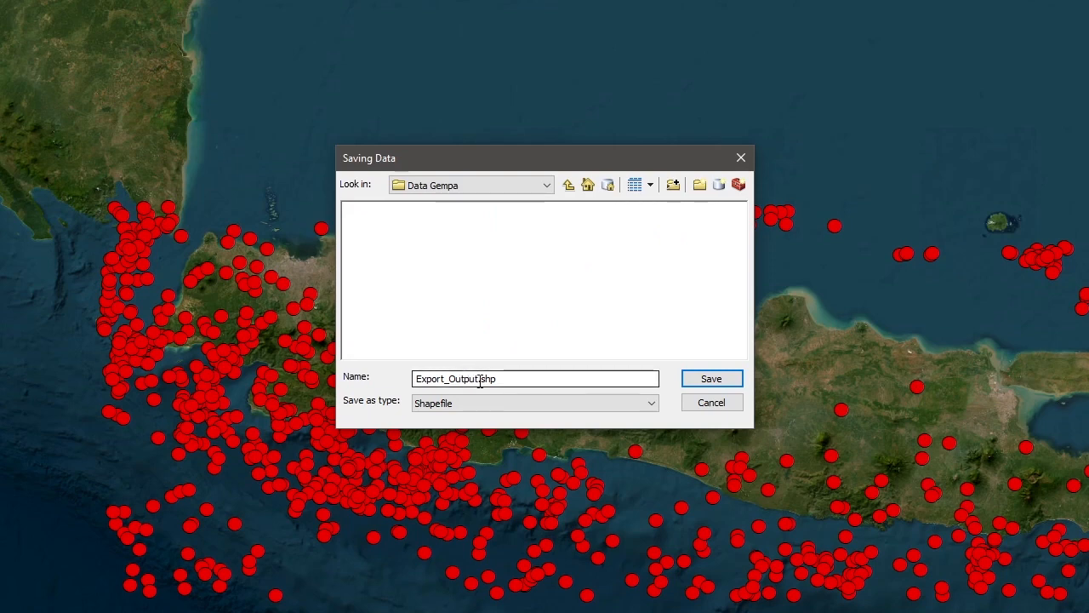
key("BackSpace")
key("BackSpace")
key("BackSpace")
key("BackSpace")
key("BackSpace")
key("BackSpace")
key("BackSpace")
key("BackSpace")
key("BackSpace")
key("BackSpace")
key("BackSpace")
key("BackSpace")
key("BackSpace")
type("Gempa_Jawa")
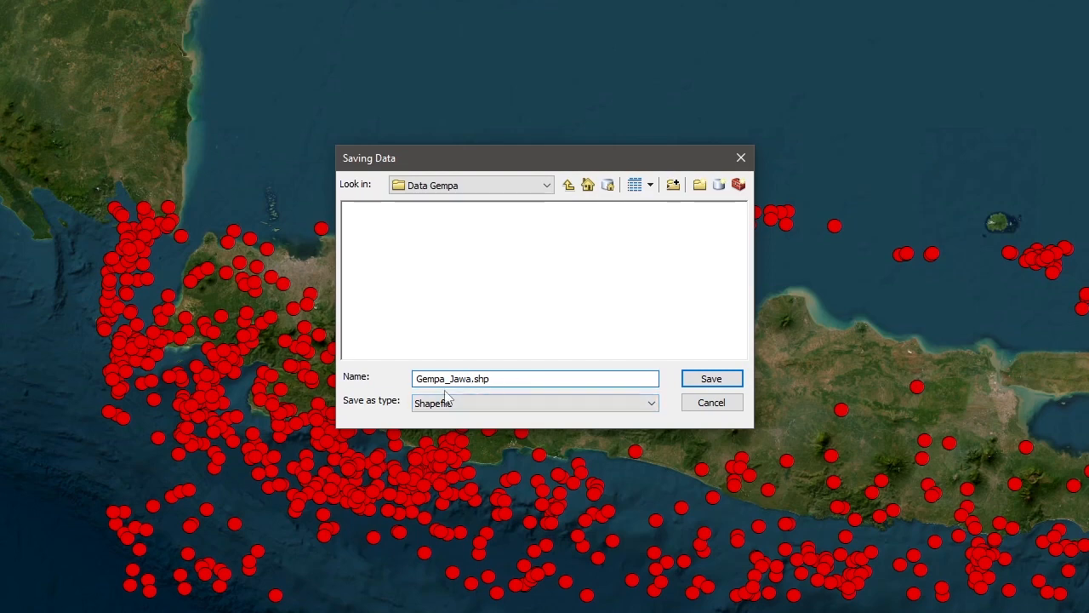
left_click(729, 380)
left_click(587, 410)
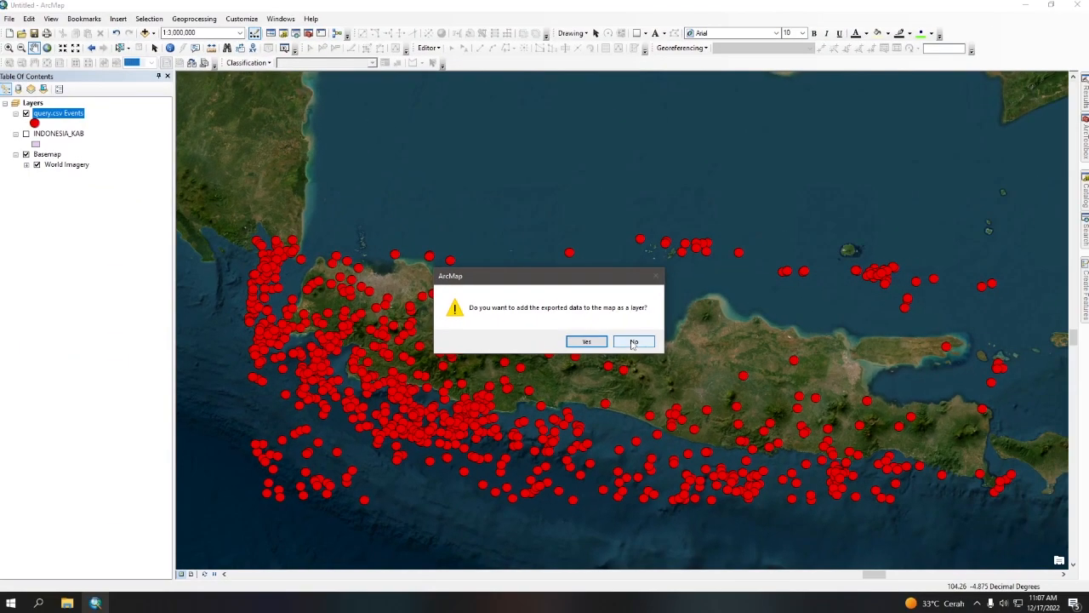
left_click(633, 341)
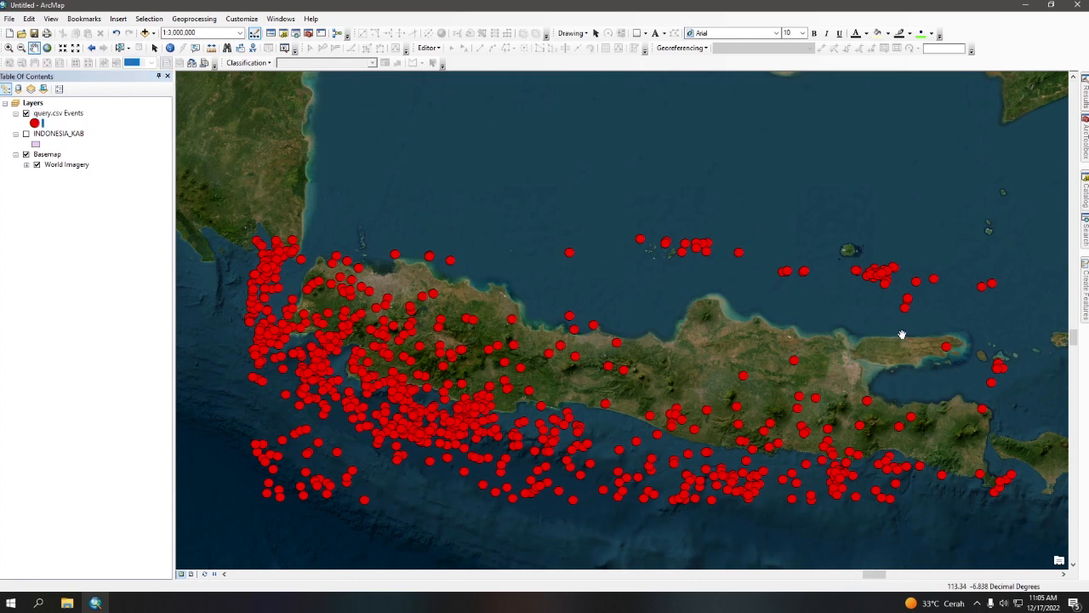